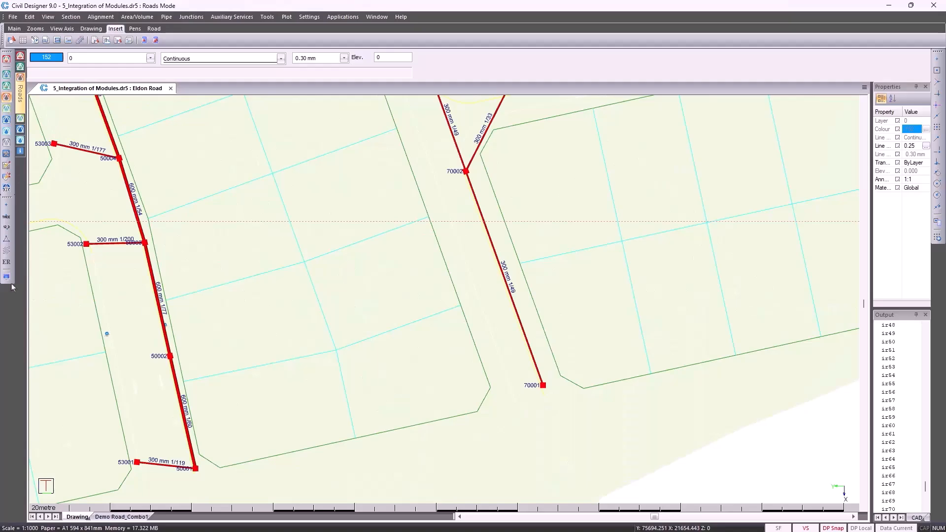
Preview the symbols available for the 2100 Round Precast storm node type in the display settings, from SWMM Junction to HD Grid
{"action": "left_click", "coordinate": [7, 276]}
{"action": "left_click_drag", "start_coordinate": [506, 132], "coordinate": [206, 111]}
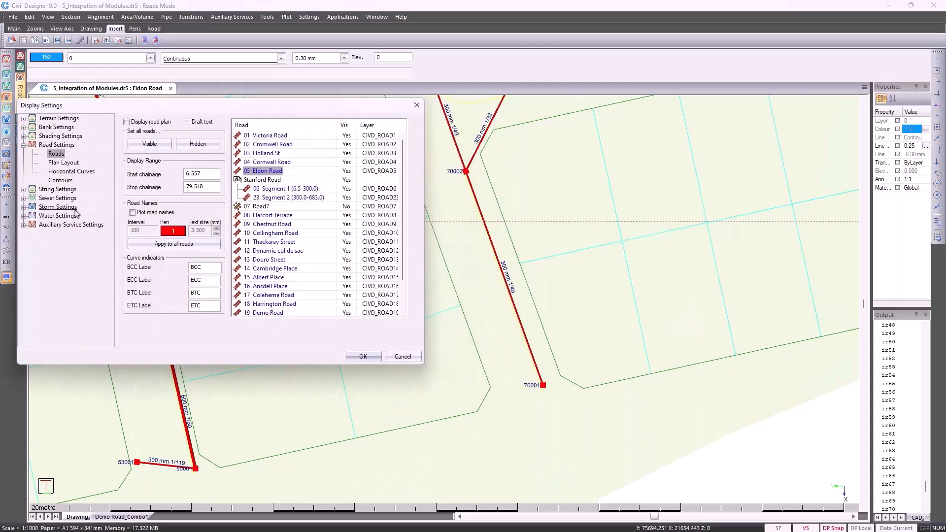
{"action": "left_click", "coordinate": [23, 207]}
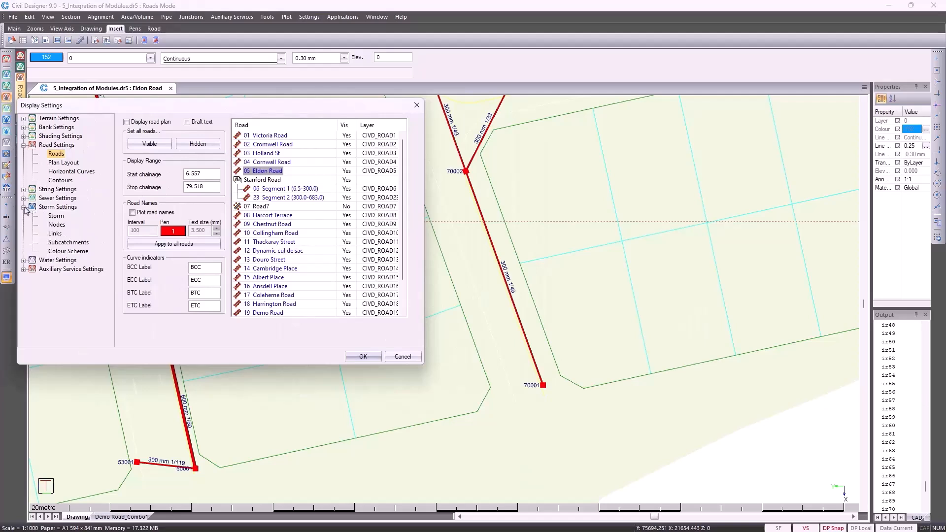
{"action": "left_click", "coordinate": [56, 225]}
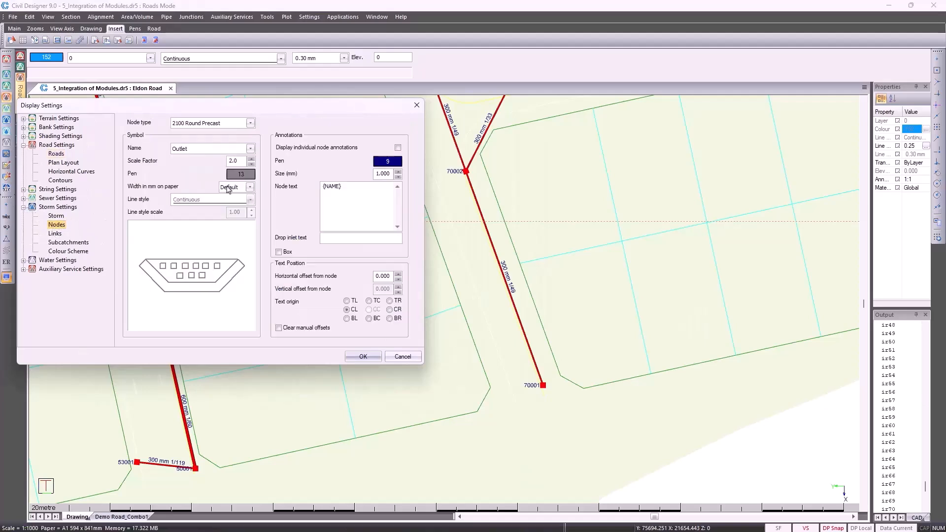
{"action": "left_click", "coordinate": [229, 151]}
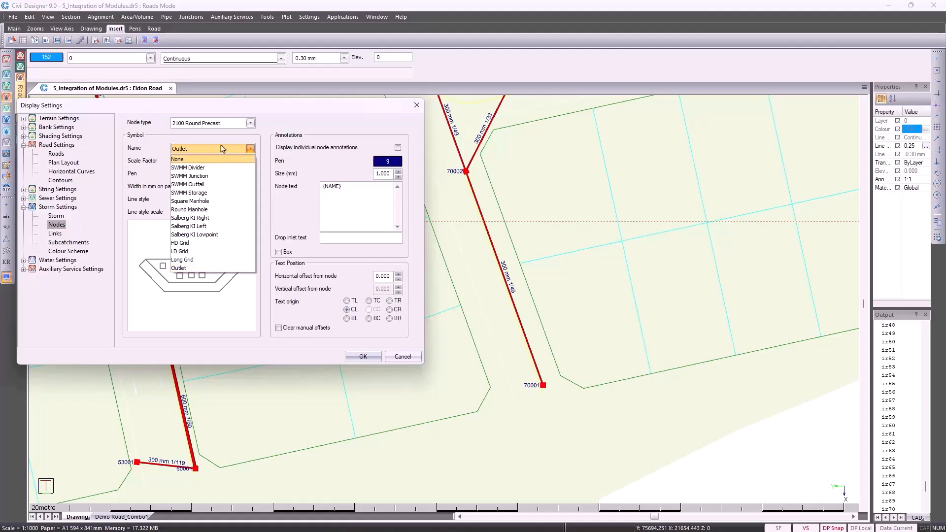
{"action": "left_click", "coordinate": [224, 151]}
{"action": "scroll", "coordinate": [223, 151], "scroll_direction": "down", "scroll_amount": 2}
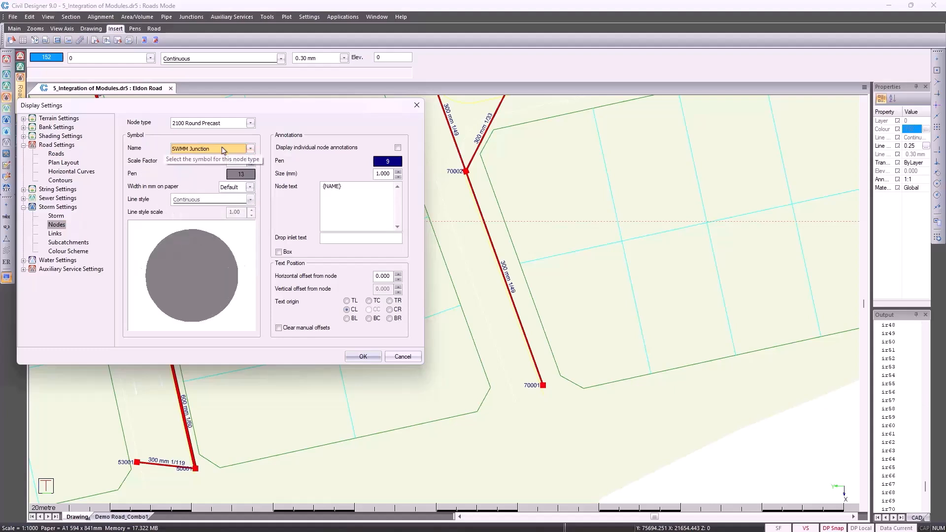
{"action": "scroll", "coordinate": [223, 151], "scroll_direction": "down", "scroll_amount": 4}
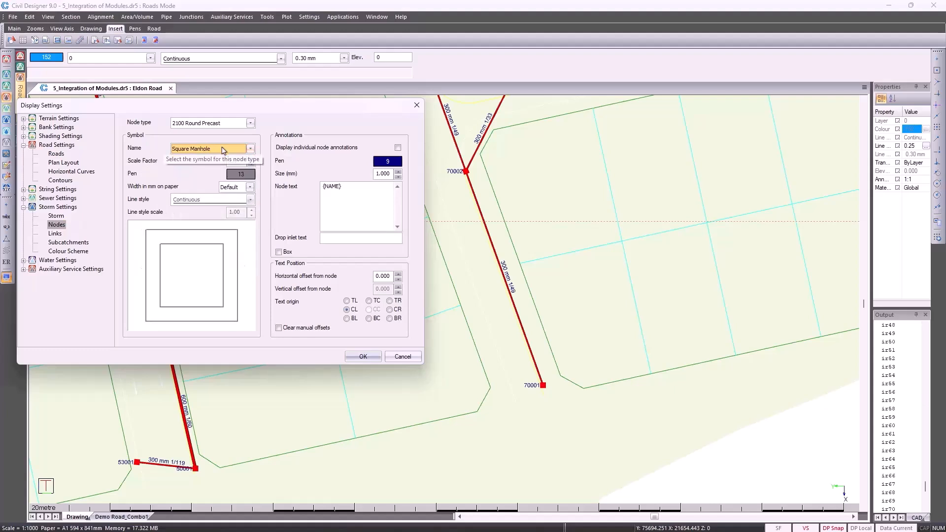
{"action": "scroll", "coordinate": [224, 150], "scroll_direction": "down", "scroll_amount": 3}
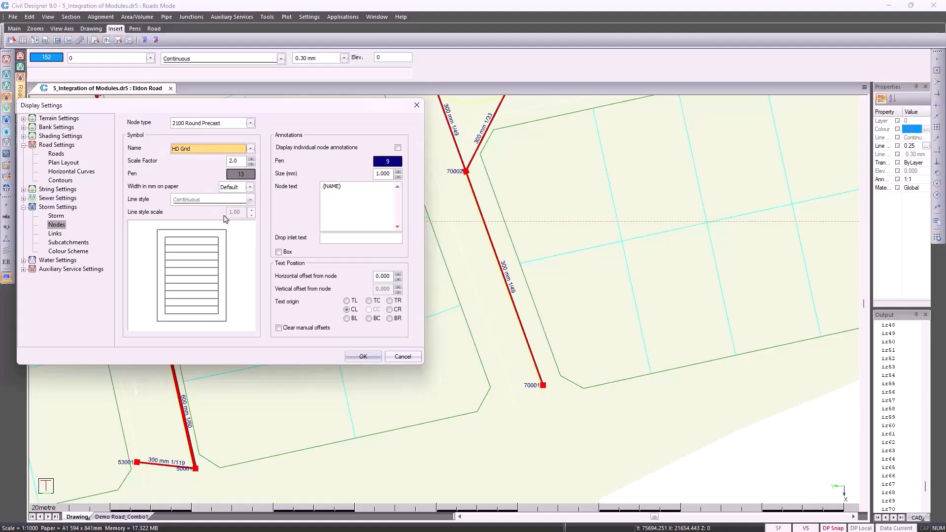
Examine the annotation fields offered for the storm node text, and discard the display settings changes
{"action": "right_click", "coordinate": [353, 212]}
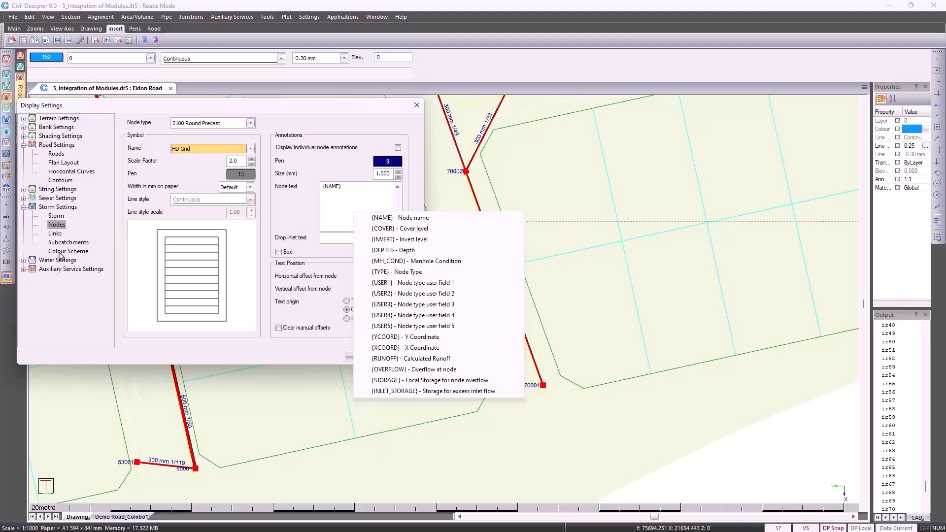
{"action": "left_click", "coordinate": [65, 281]}
{"action": "left_click", "coordinate": [402, 356]}
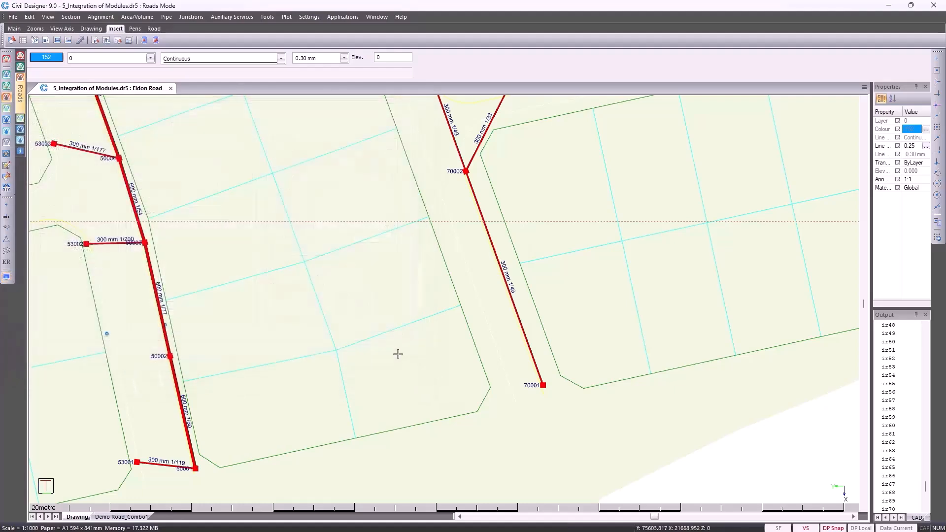
Show the whole site layout, switch to Stormwater mode and look through its graphical editing commands
{"action": "middle_click", "coordinate": [383, 308]}
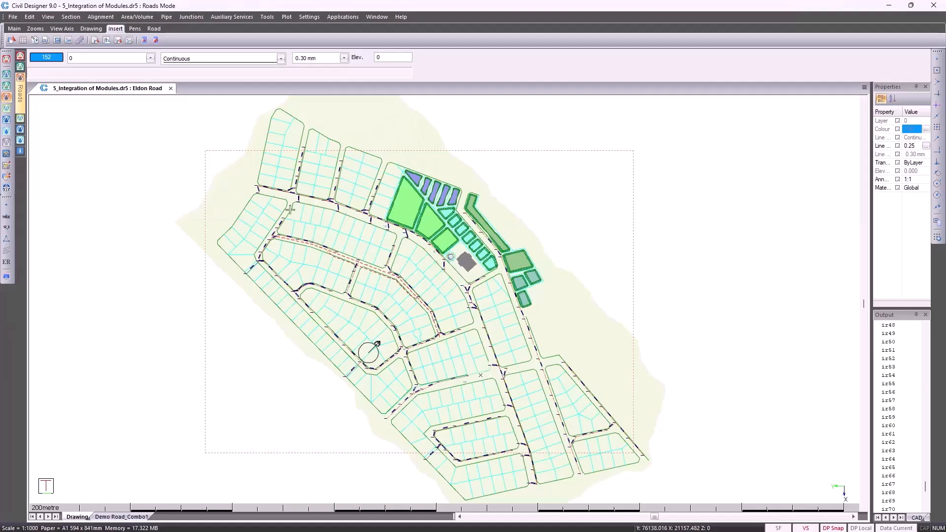
{"action": "left_click", "coordinate": [6, 120]}
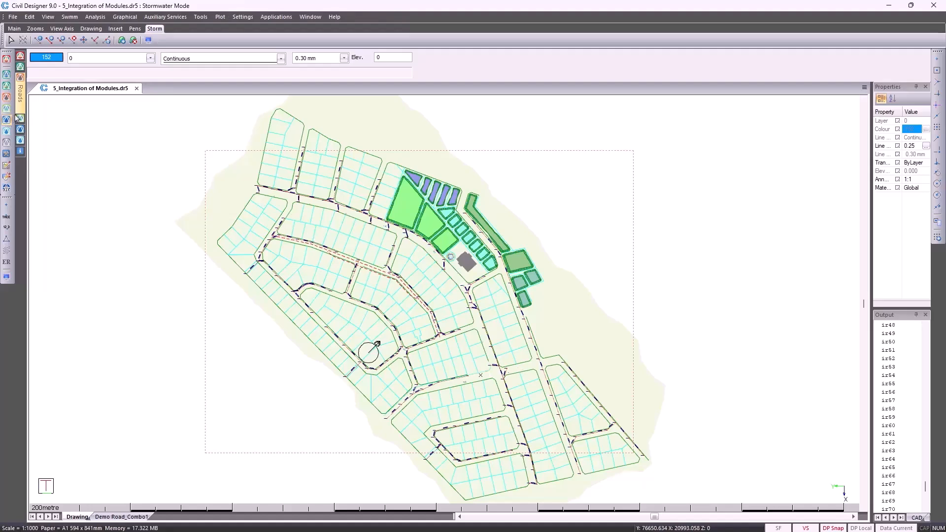
{"action": "left_click", "coordinate": [124, 18]}
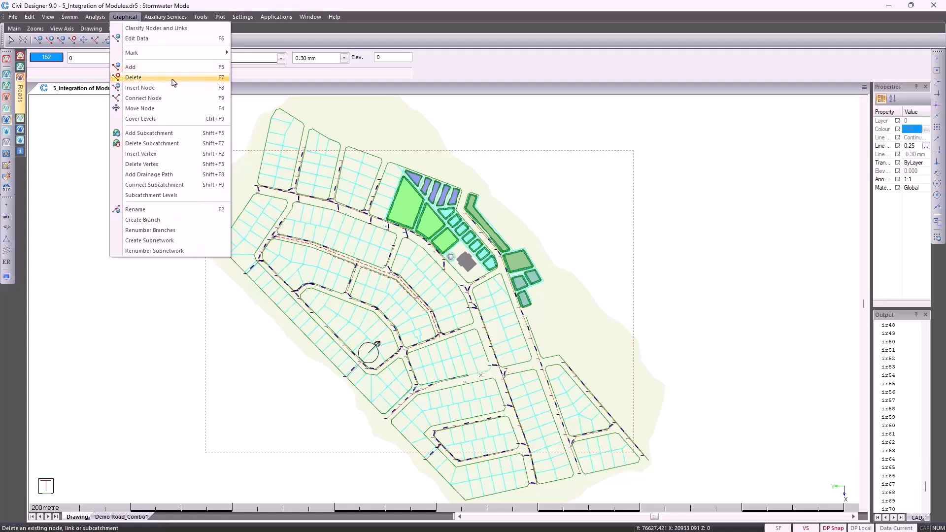
{"action": "left_click", "coordinate": [256, 92]}
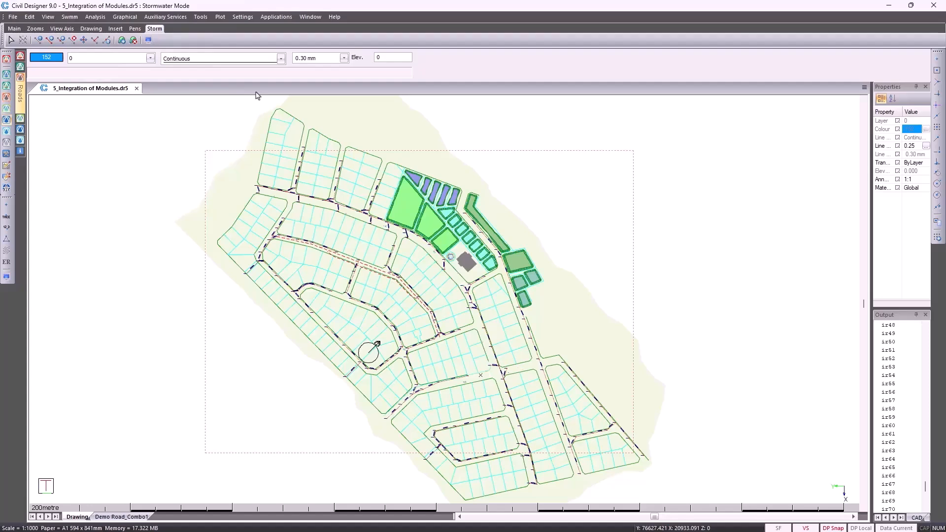
Set the project's stormwater data file to ClearStorm.st9 in the project settings
{"action": "left_click", "coordinate": [12, 17]}
{"action": "left_click", "coordinate": [41, 136]}
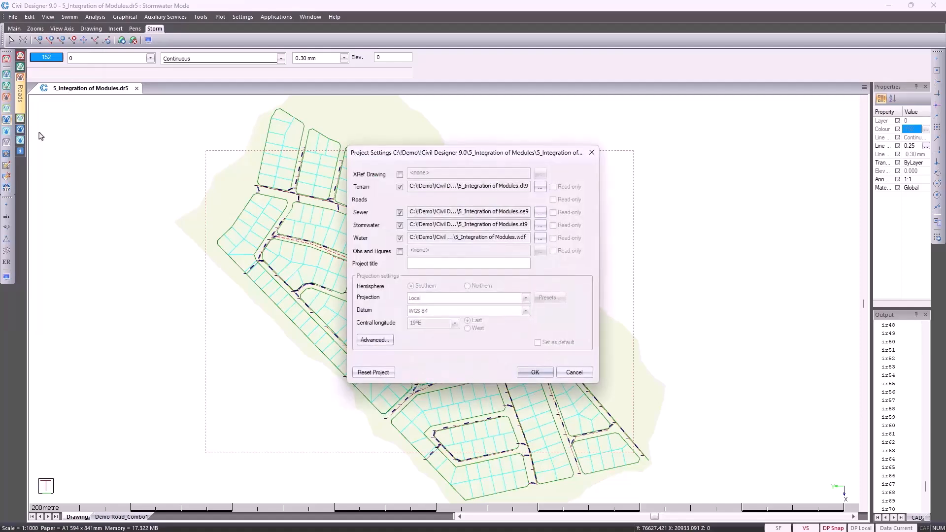
{"action": "left_click", "coordinate": [539, 227]}
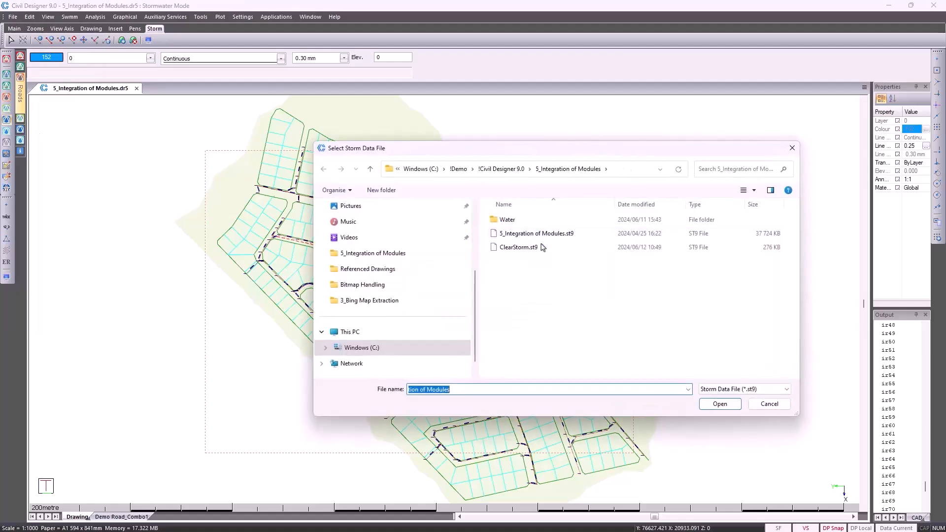
{"action": "left_click", "coordinate": [537, 249]}
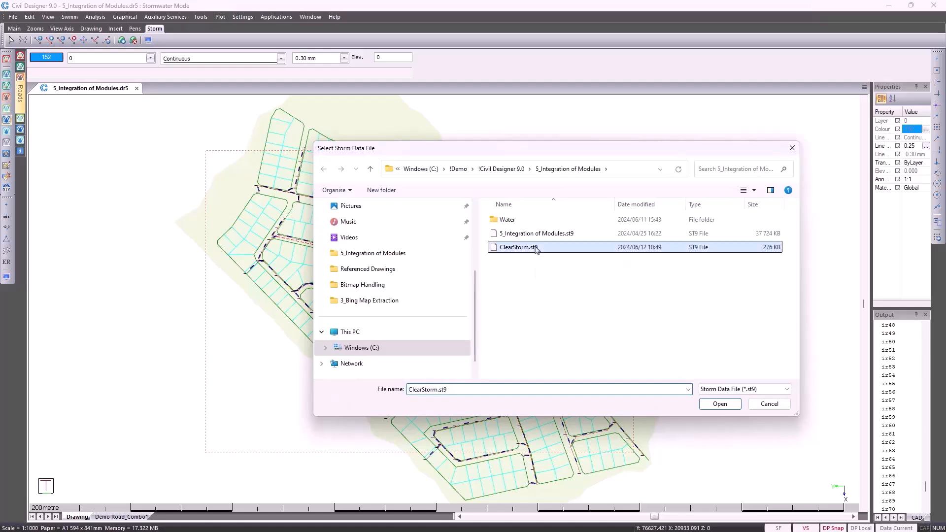
{"action": "double_click", "coordinate": [537, 248]}
{"action": "left_click", "coordinate": [534, 371]}
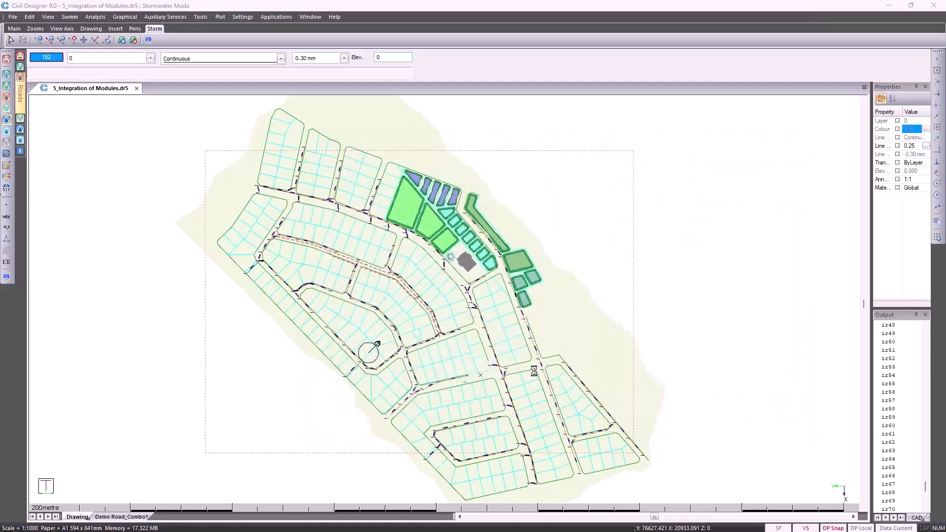
{"action": "left_click", "coordinate": [529, 337]}
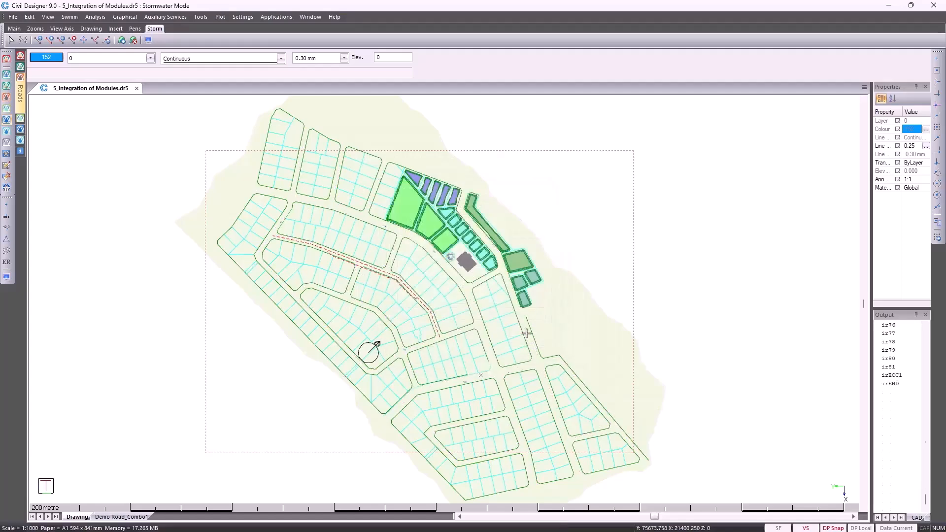
Make the Storm group's Demo Storm Link, Demo Storm Nodes and Demo Storm Outfall layers visible
{"action": "left_click", "coordinate": [126, 62]}
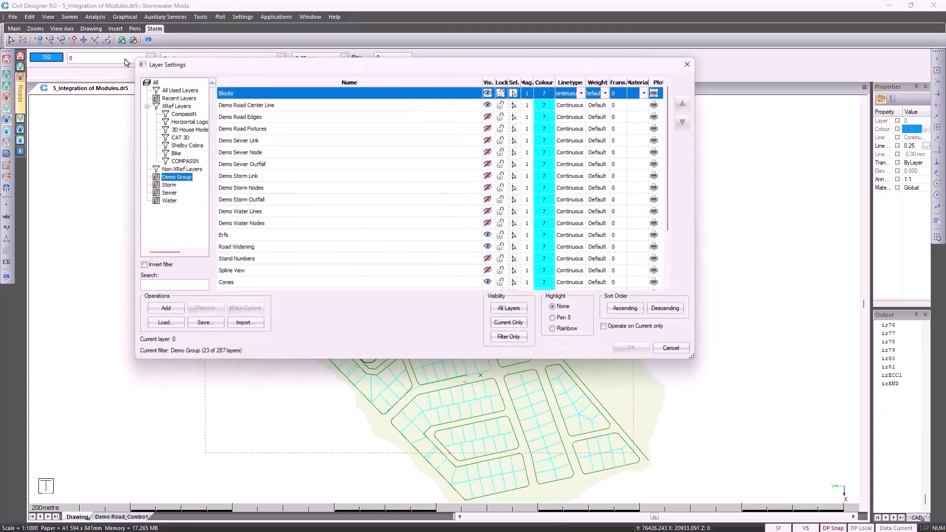
{"action": "left_click", "coordinate": [169, 185]}
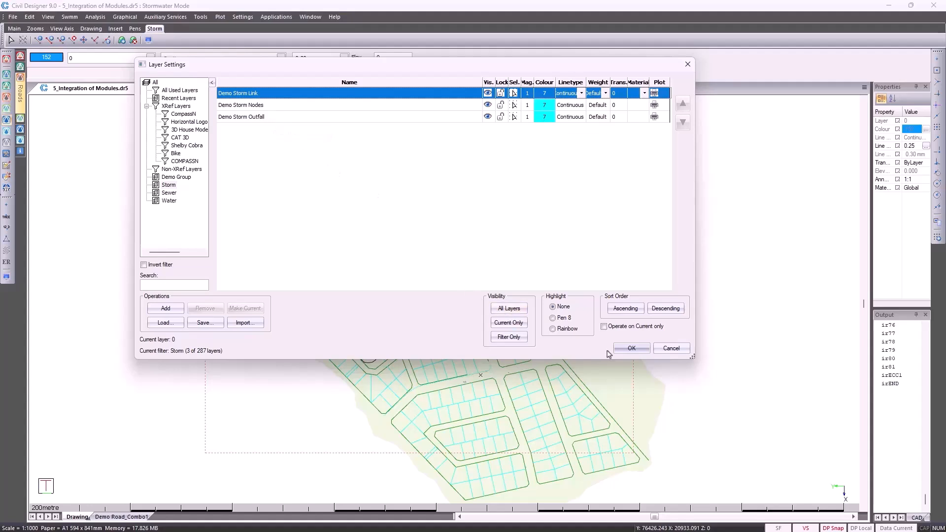
{"action": "left_click", "coordinate": [631, 349]}
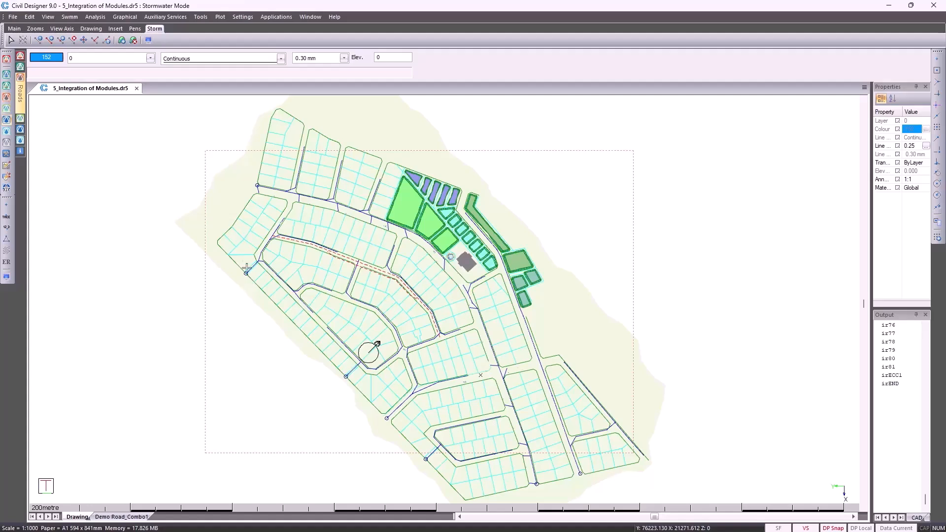
Examine the manhole type and manhole condition options in the stormwater default design settings
{"action": "left_click", "coordinate": [30, 17]}
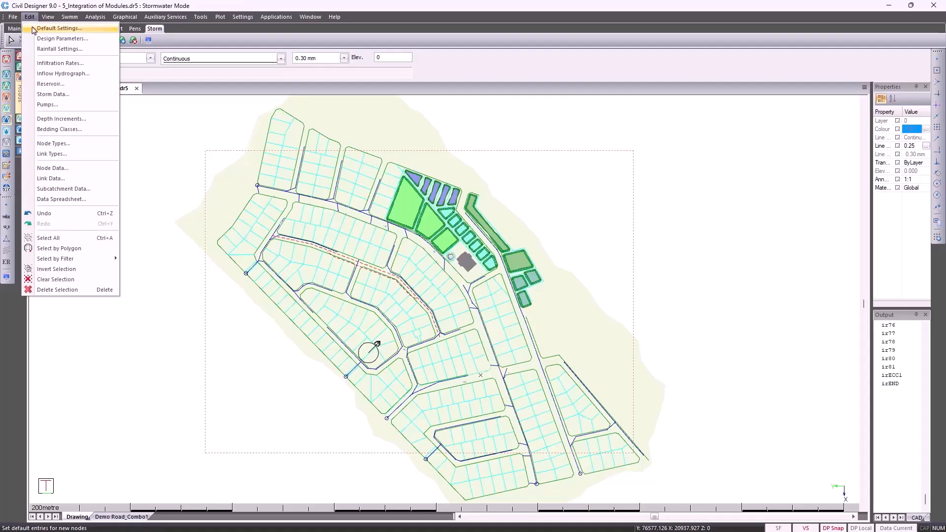
{"action": "left_click", "coordinate": [33, 28]}
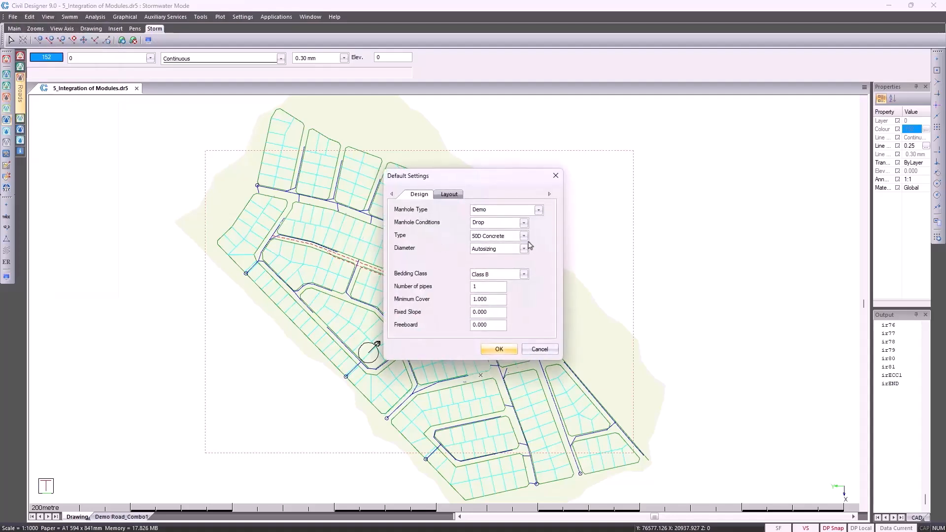
{"action": "left_click", "coordinate": [539, 210]}
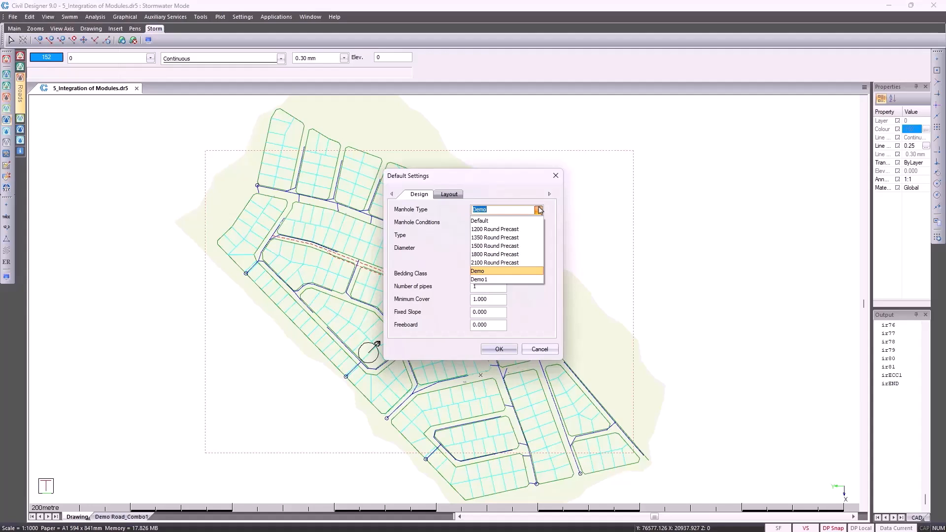
{"action": "left_click", "coordinate": [539, 210]}
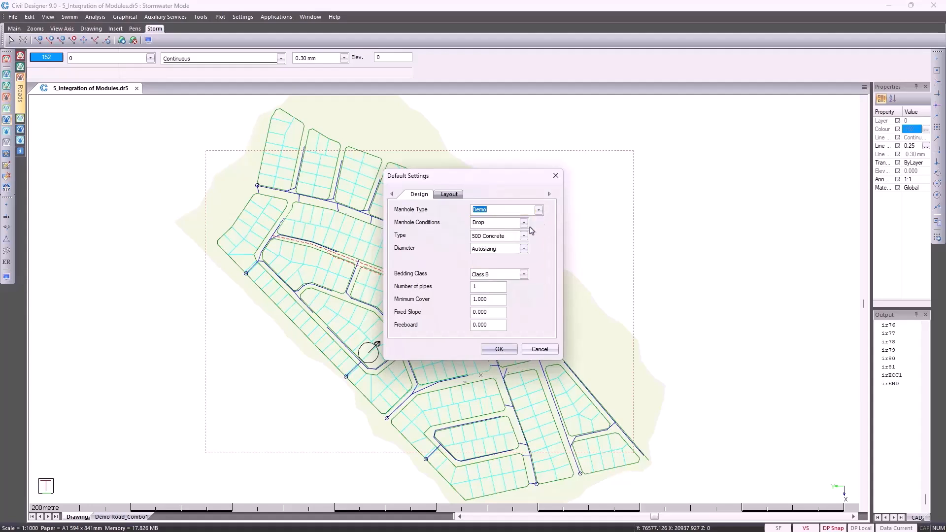
{"action": "left_click", "coordinate": [525, 223]}
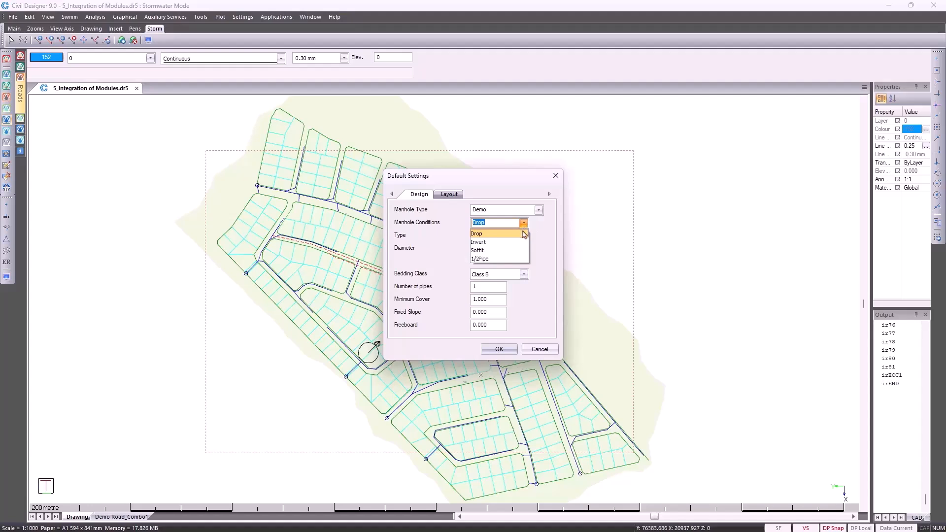
{"action": "left_click", "coordinate": [524, 233]}
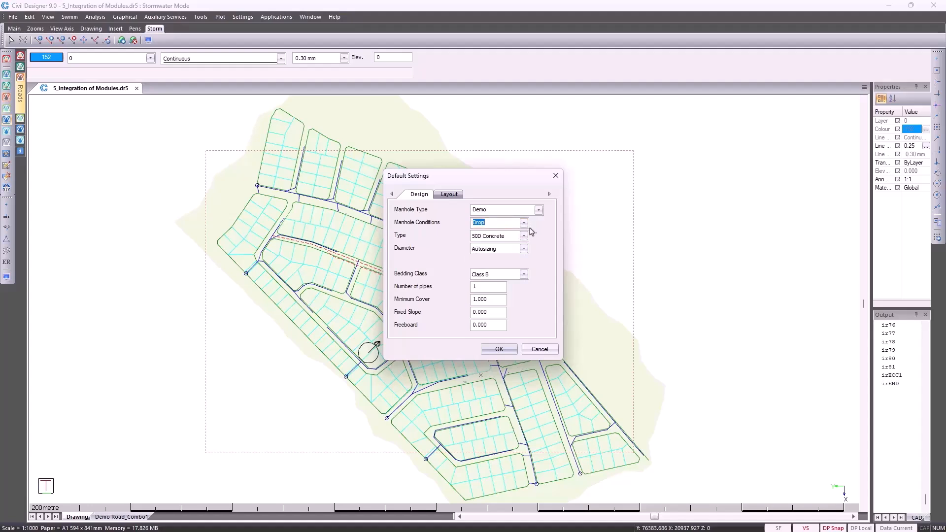
Examine the default pipe type, diameter and bedding class options for stormwater links
{"action": "left_click", "coordinate": [524, 237]}
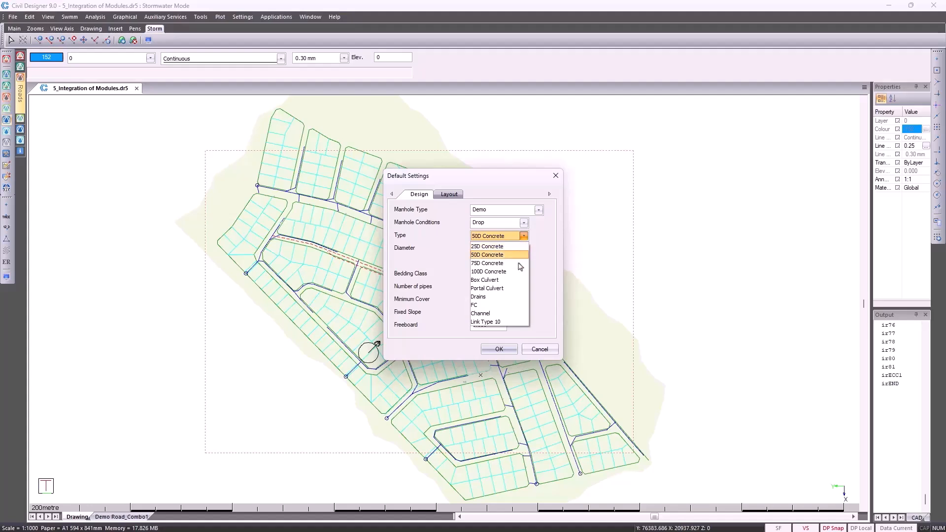
{"action": "left_click", "coordinate": [554, 265]}
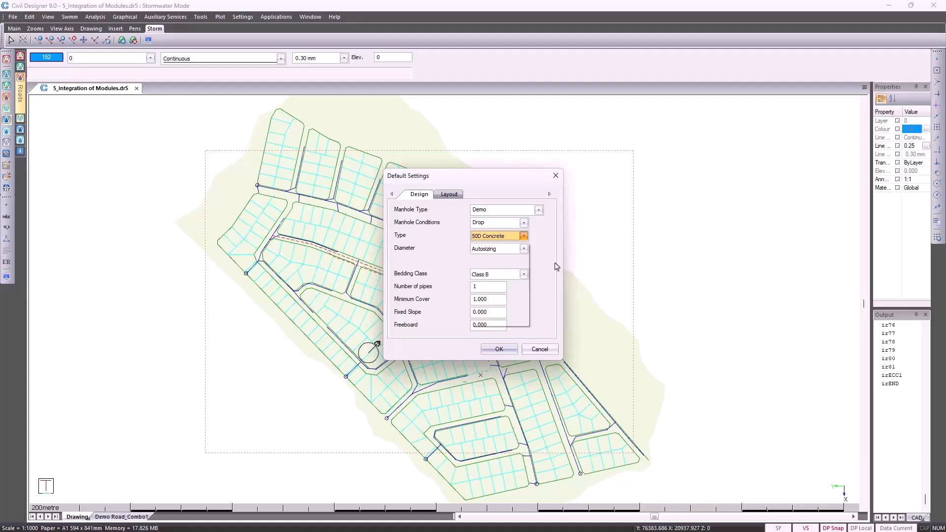
{"action": "left_click", "coordinate": [525, 249]}
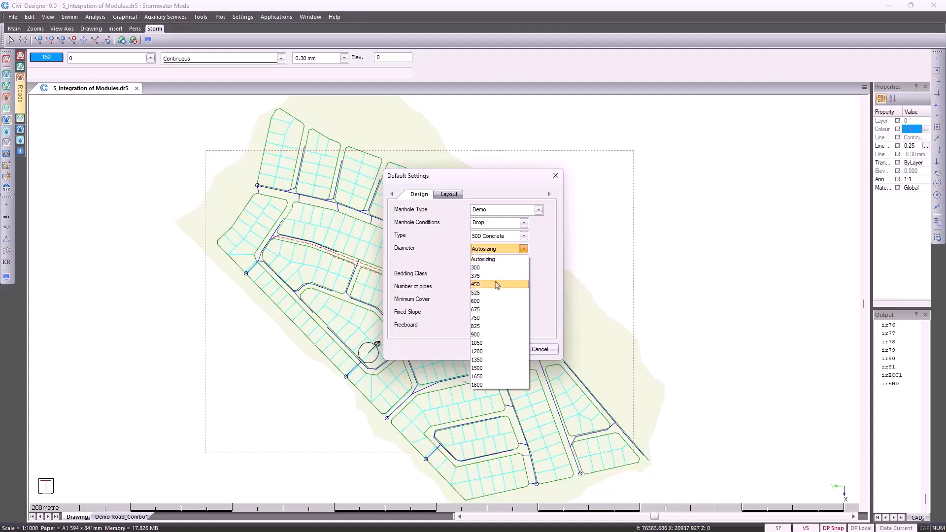
{"action": "left_click", "coordinate": [538, 284]}
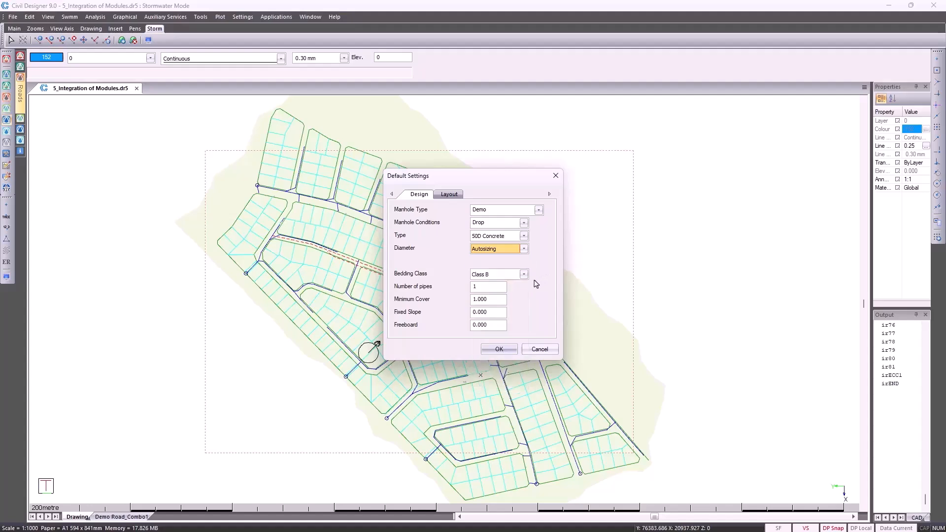
{"action": "left_click", "coordinate": [524, 276]}
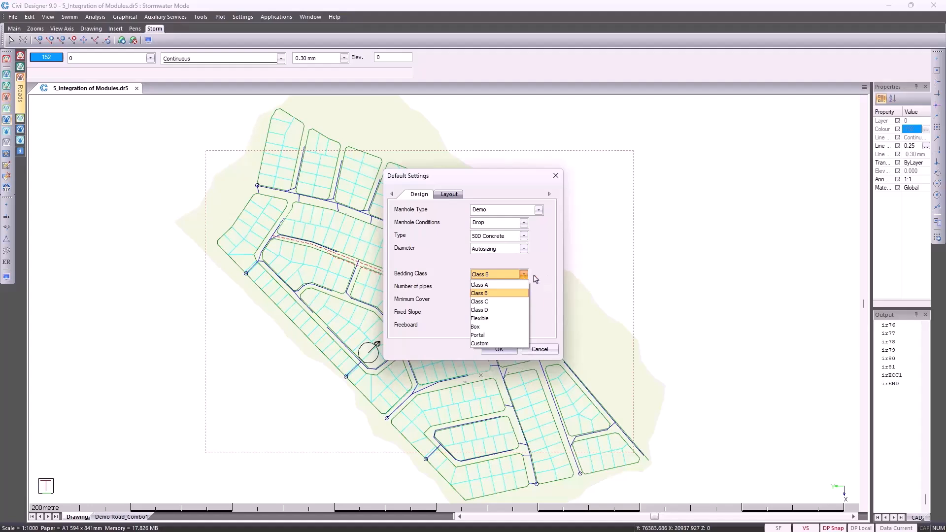
{"action": "left_click", "coordinate": [542, 279]}
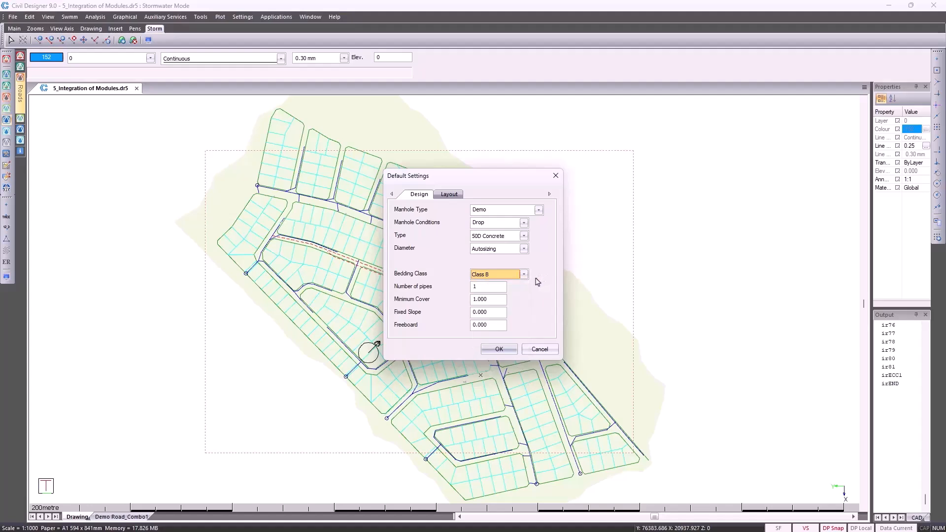
Review the default layout offsets, link division options and maximum link length, and close the default settings without saving
{"action": "left_click", "coordinate": [449, 194]}
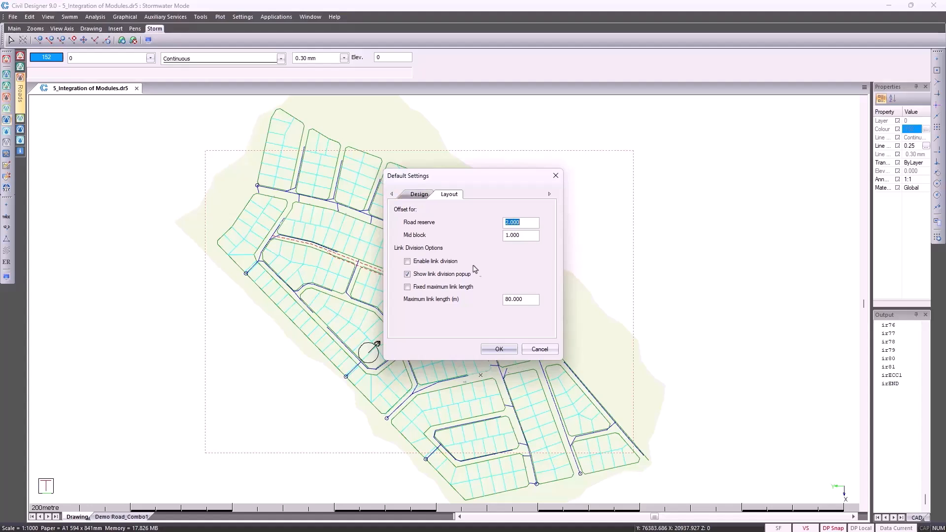
{"action": "left_click_drag", "start_coordinate": [529, 300], "coordinate": [494, 302]}
{"action": "left_click", "coordinate": [539, 349]}
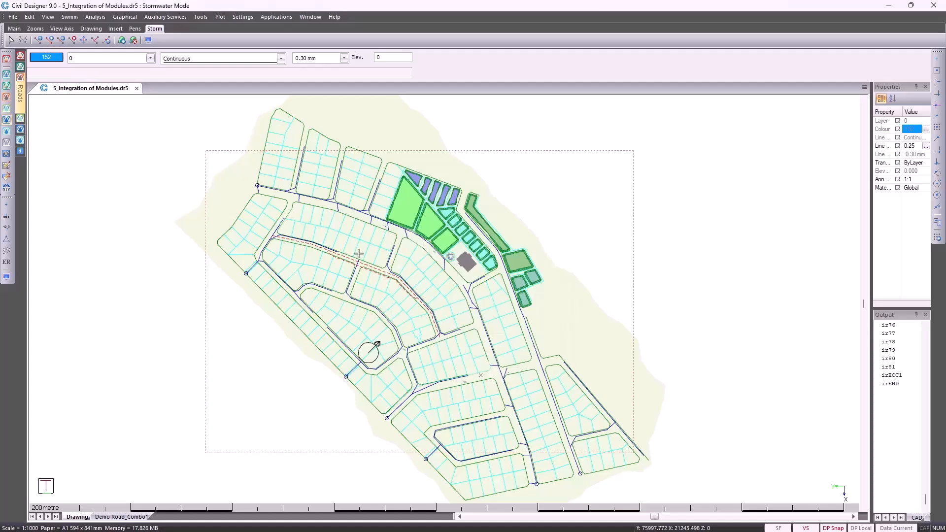
Review the inflow calculation method and friction loss formula options in the stormwater design parameters, and close them without saving
{"action": "left_click", "coordinate": [31, 17]}
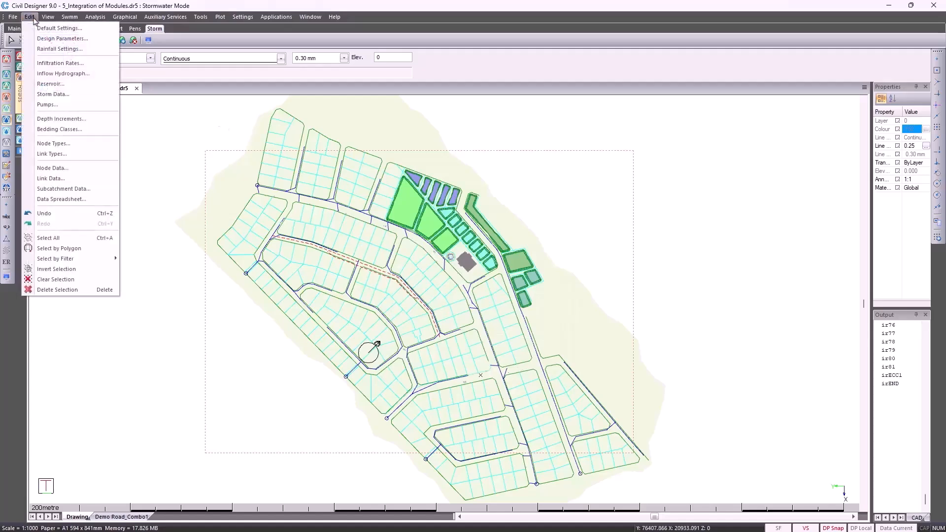
{"action": "left_click", "coordinate": [52, 42]}
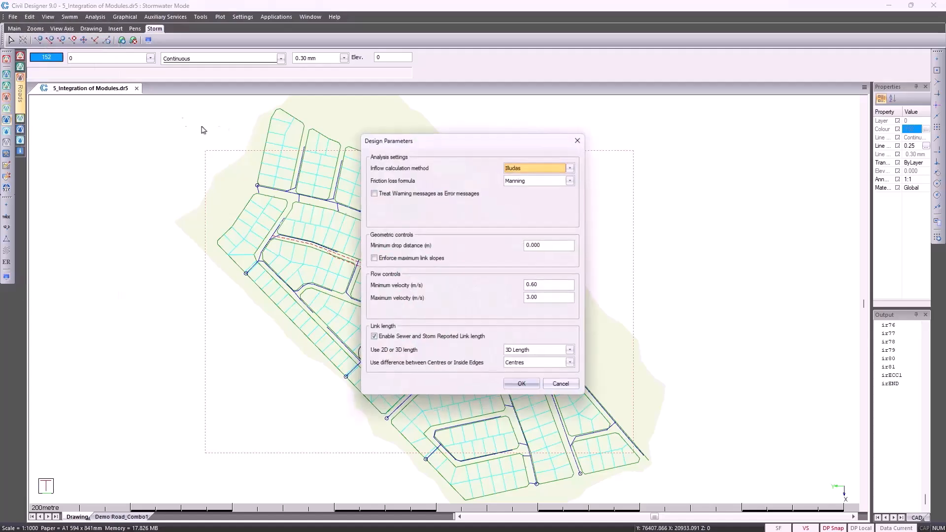
{"action": "left_click", "coordinate": [571, 167]}
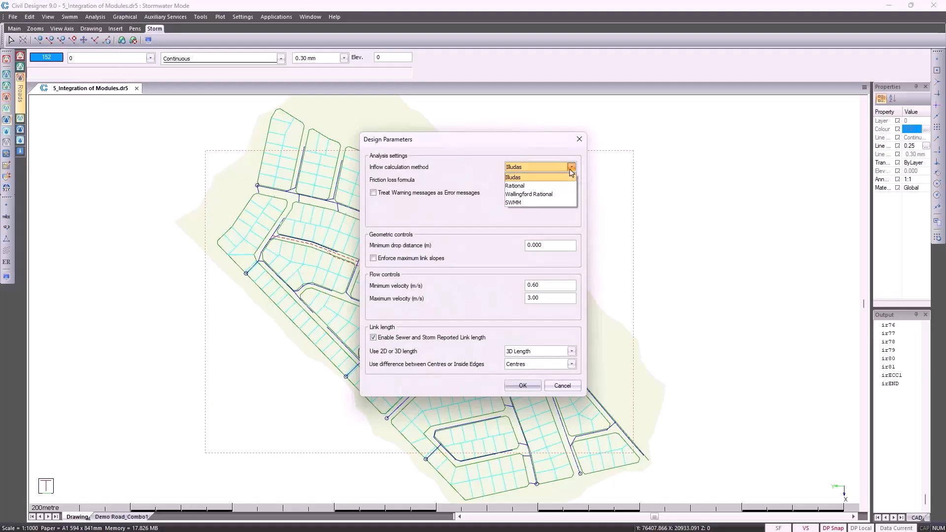
{"action": "left_click", "coordinate": [570, 171]}
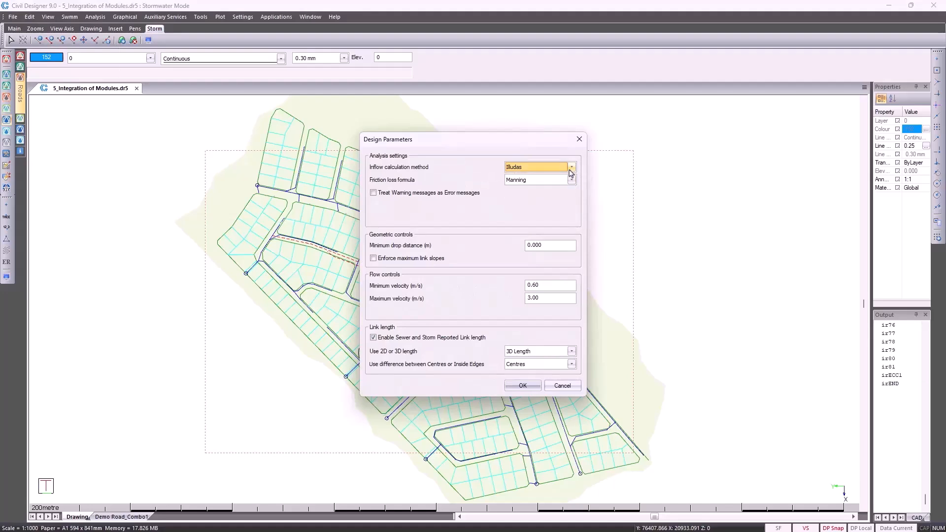
{"action": "left_click", "coordinate": [571, 181]}
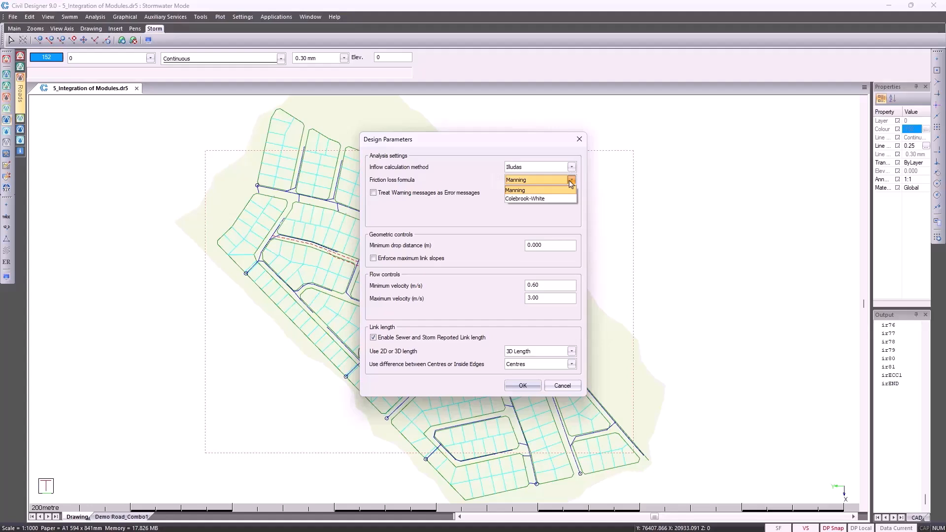
{"action": "left_click", "coordinate": [570, 181]}
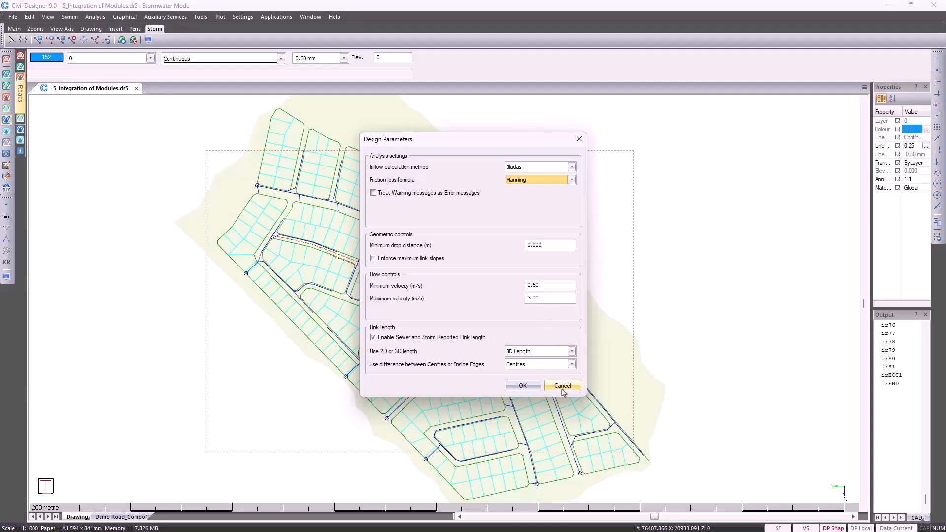
{"action": "left_click", "coordinate": [562, 385]}
Set the rainfall generation method to SAWS Grid and load map data for a site found by searching for Fourways
{"action": "left_click", "coordinate": [29, 17]}
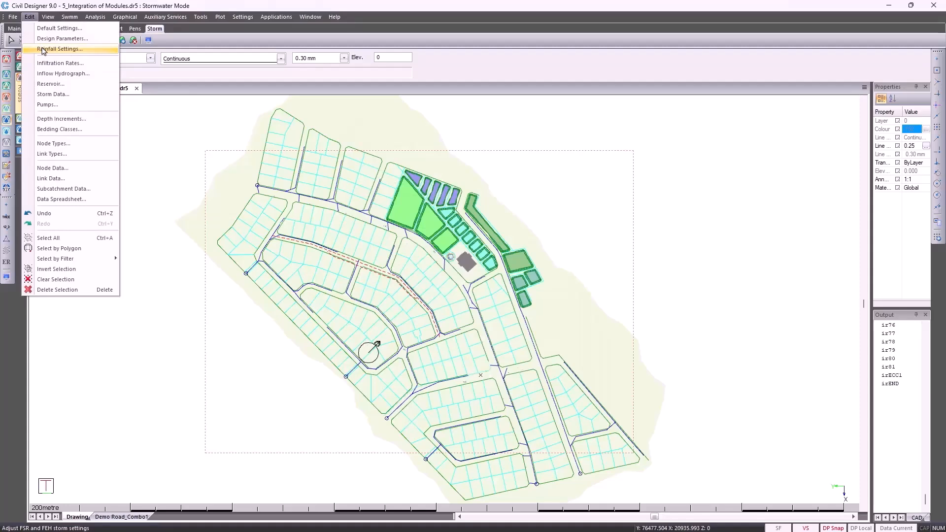
{"action": "left_click", "coordinate": [43, 49]}
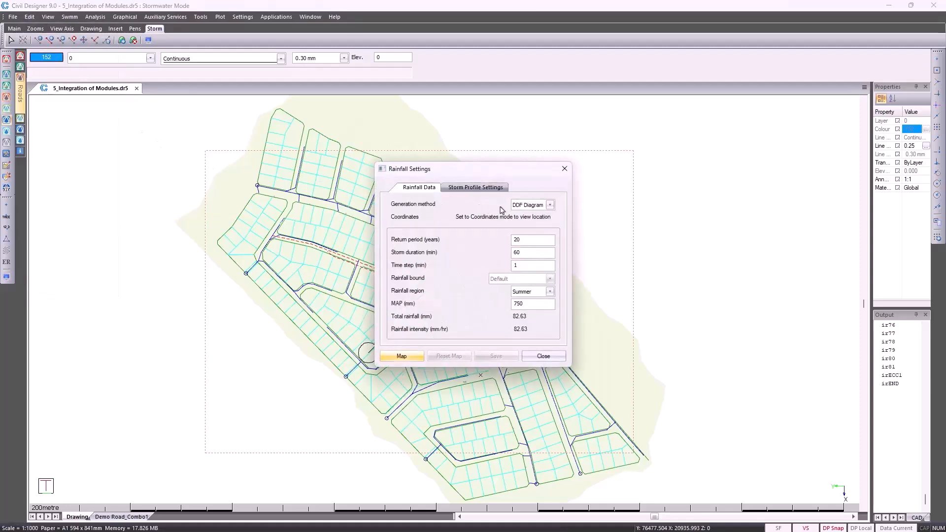
{"action": "left_click", "coordinate": [551, 206]}
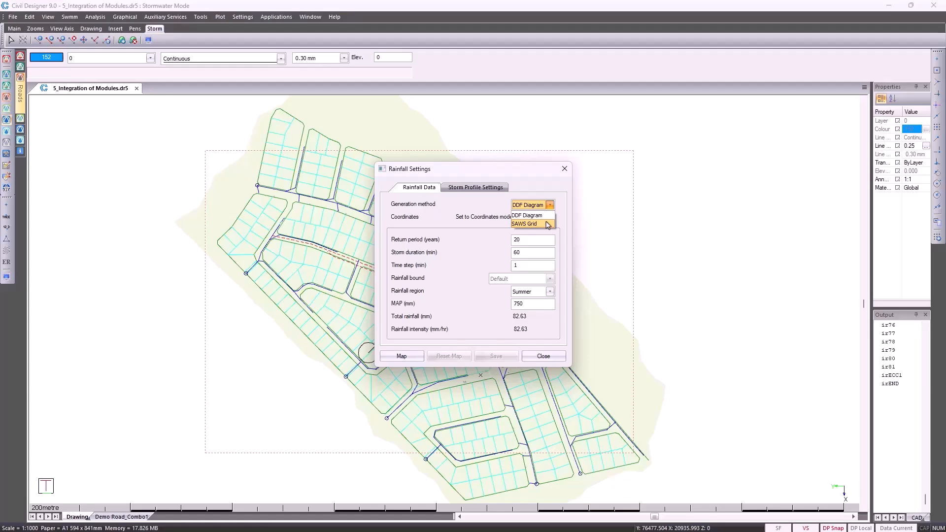
{"action": "left_click", "coordinate": [549, 224]}
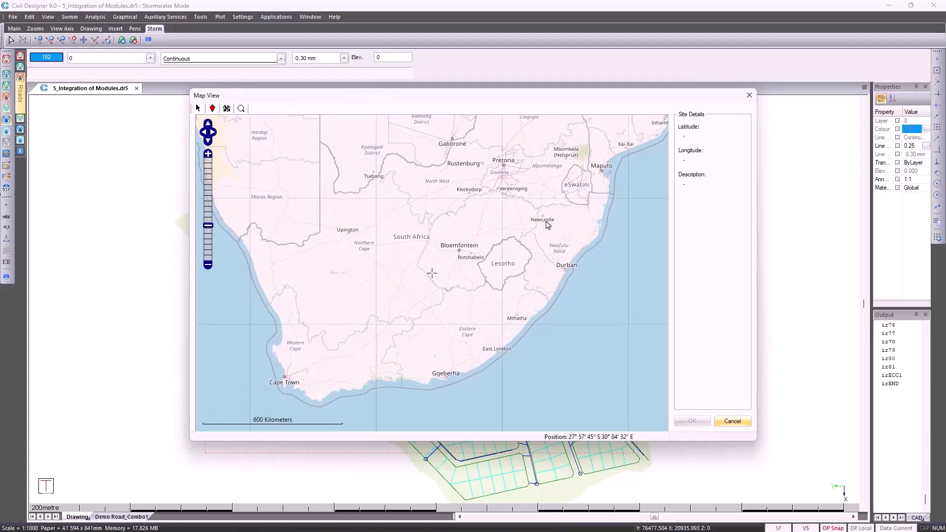
{"action": "left_click", "coordinate": [241, 108]}
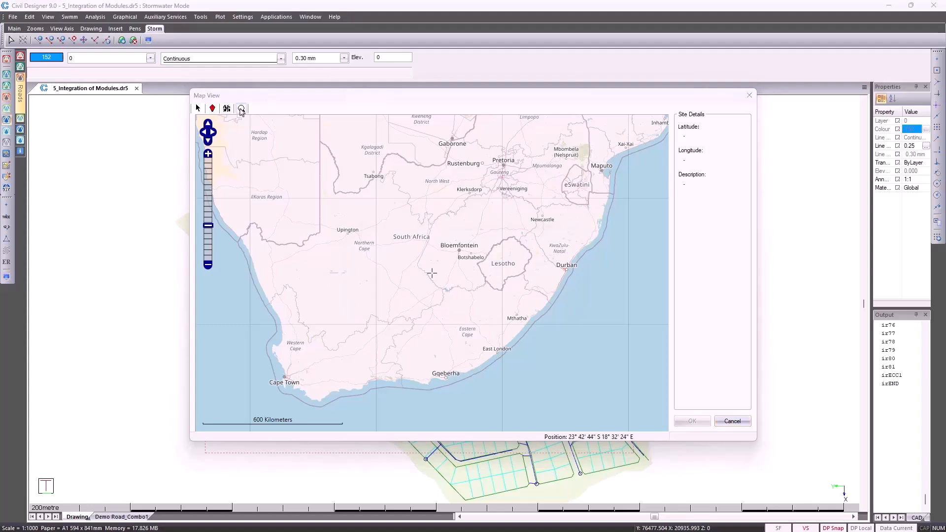
{"action": "type", "text": "Fourways"}
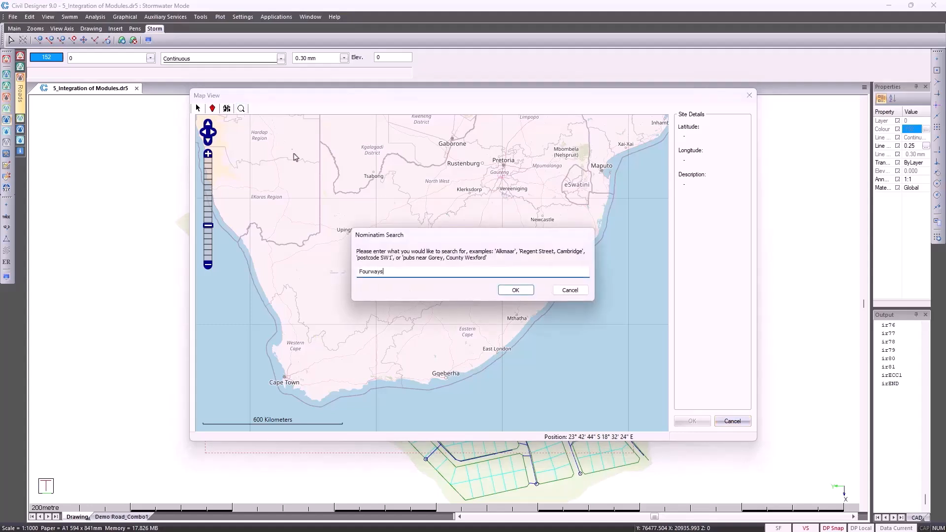
{"action": "left_click", "coordinate": [513, 290]}
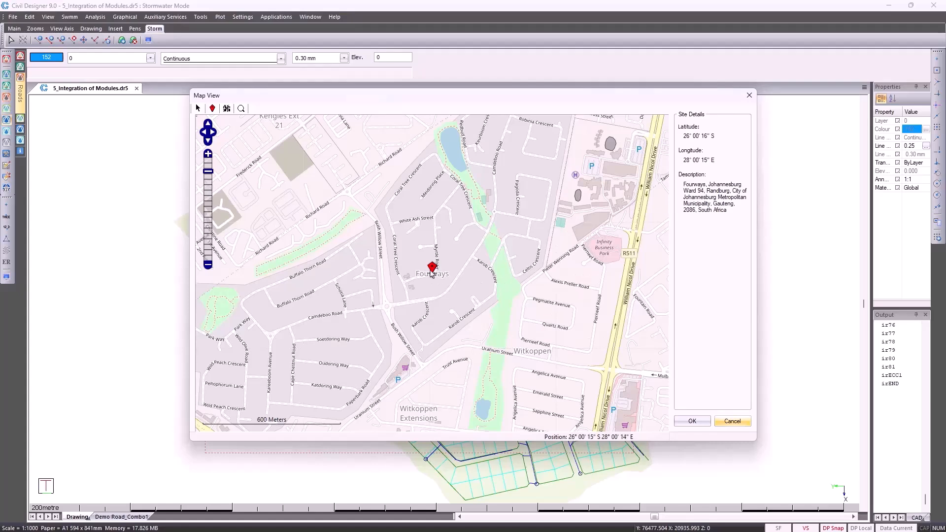
{"action": "left_click", "coordinate": [682, 422]}
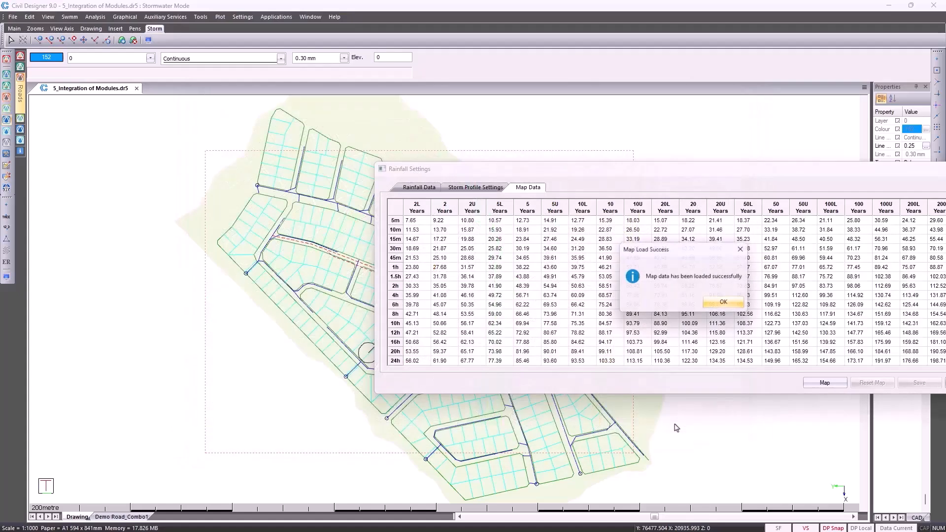
{"action": "left_click", "coordinate": [727, 304]}
Examine the loaded map rainfall table and the rainfall data, and close the rainfall settings without saving the changes
{"action": "left_click_drag", "start_coordinate": [534, 173], "coordinate": [272, 105]}
{"action": "left_click", "coordinate": [271, 120]}
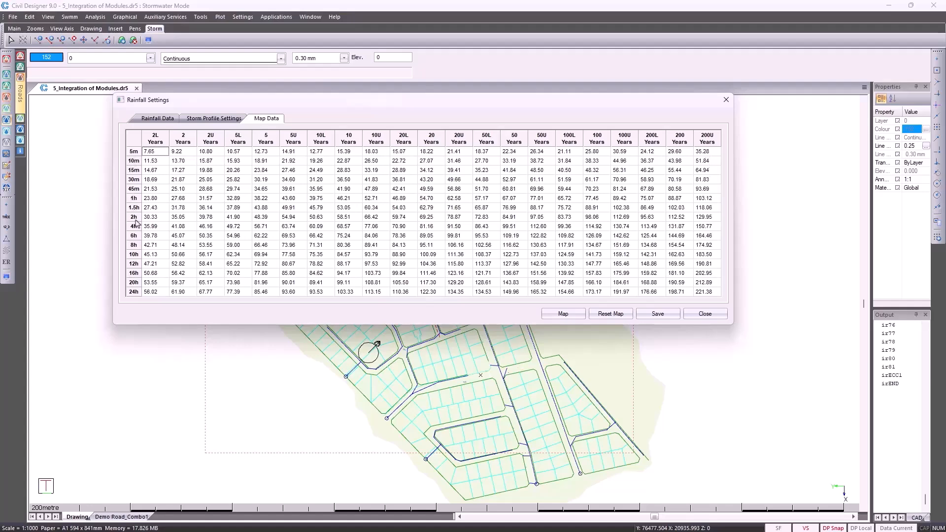
{"action": "left_click", "coordinate": [164, 119]}
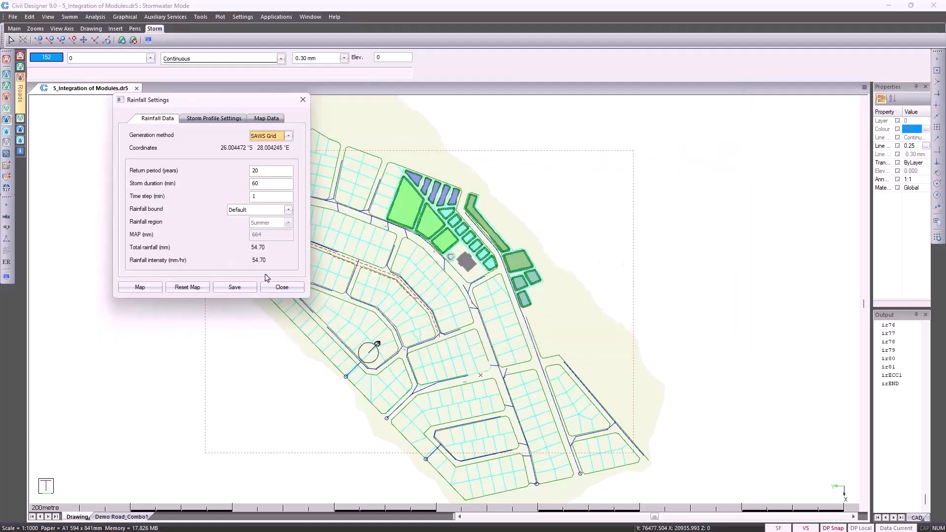
{"action": "left_click", "coordinate": [278, 287]}
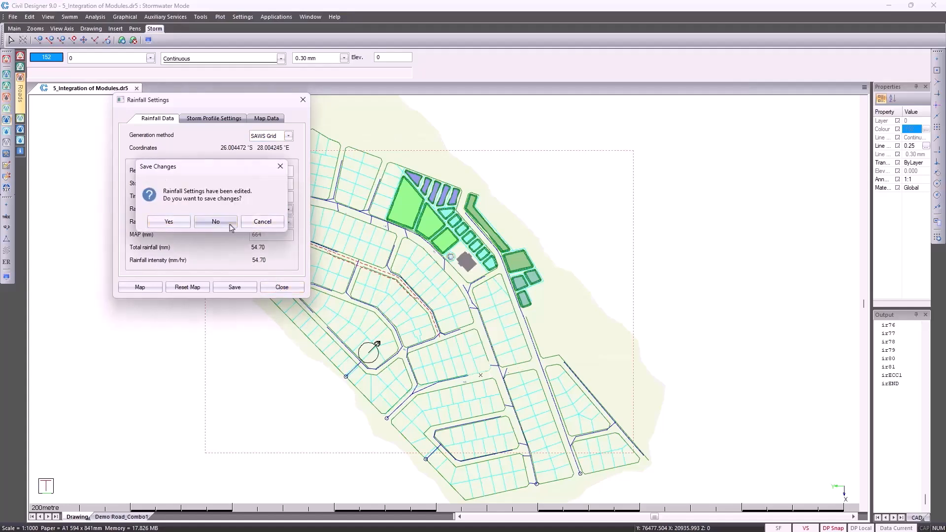
{"action": "left_click", "coordinate": [216, 222]}
Examine the infiltration parameters for each soil type, and close them without saving
{"action": "left_click", "coordinate": [29, 17]}
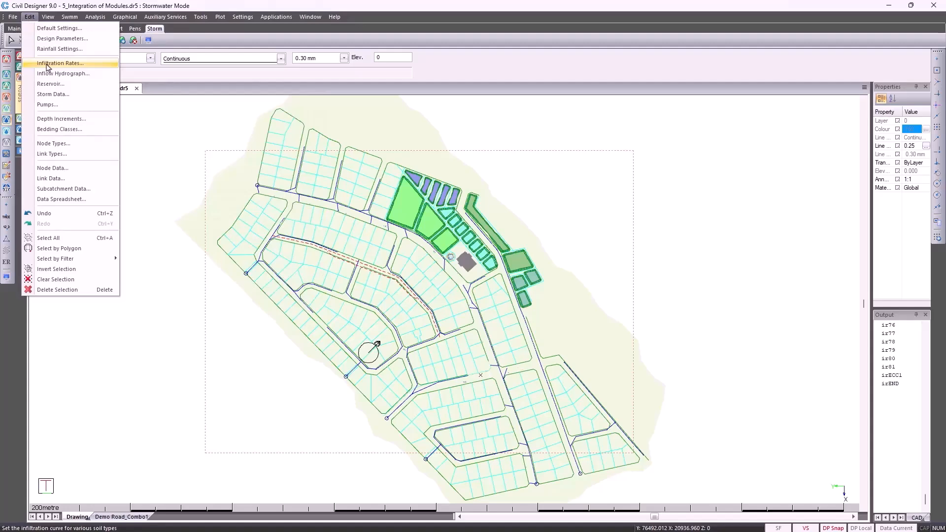
{"action": "left_click", "coordinate": [48, 64]}
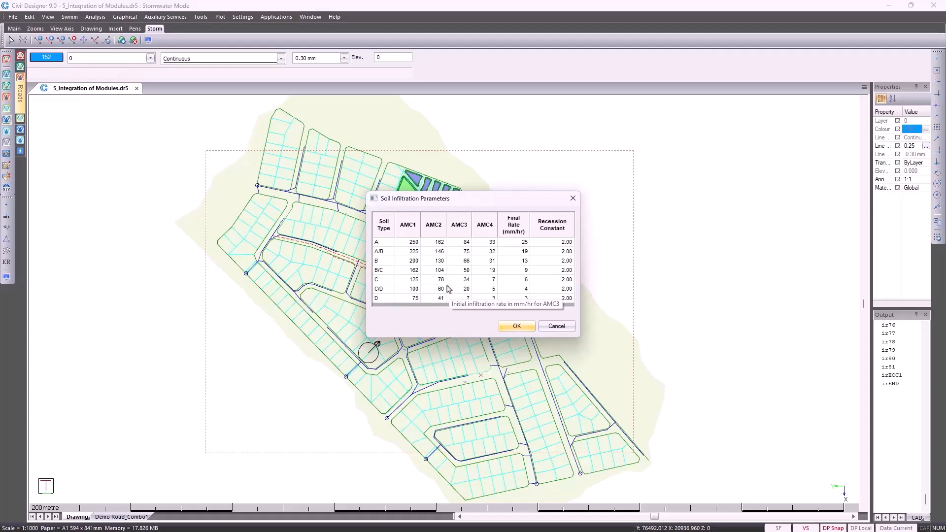
{"action": "left_click", "coordinate": [554, 326]}
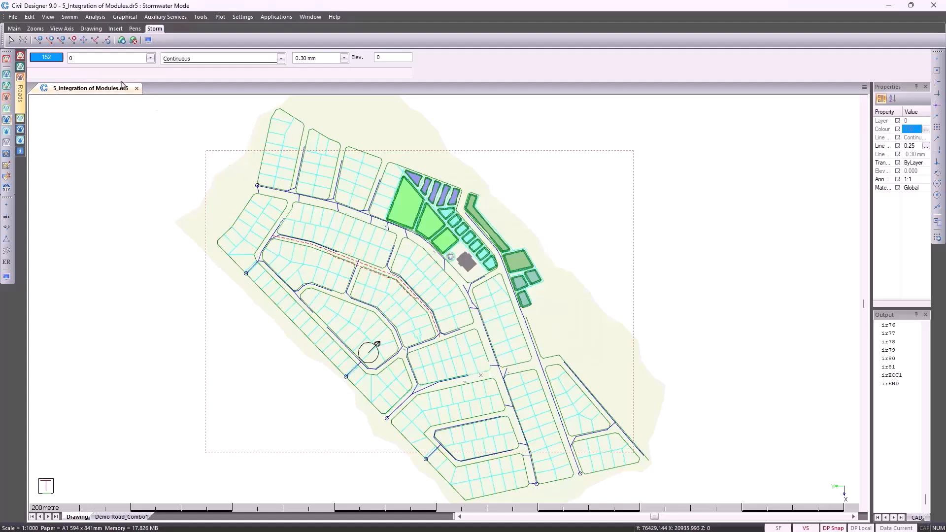
Review the inflow hydrograph list and the time-inflow table and graph of the MIDDLE hydrograph
{"action": "left_click", "coordinate": [30, 17]}
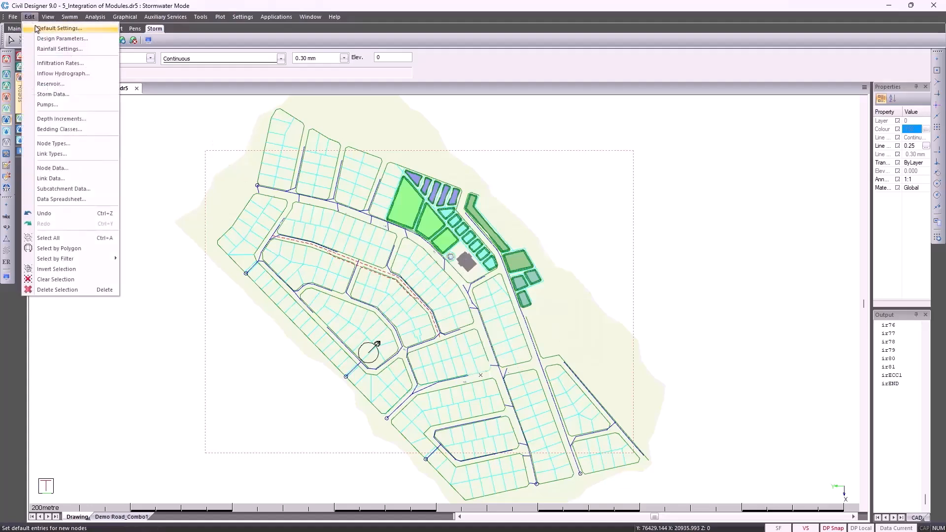
{"action": "left_click", "coordinate": [53, 75]}
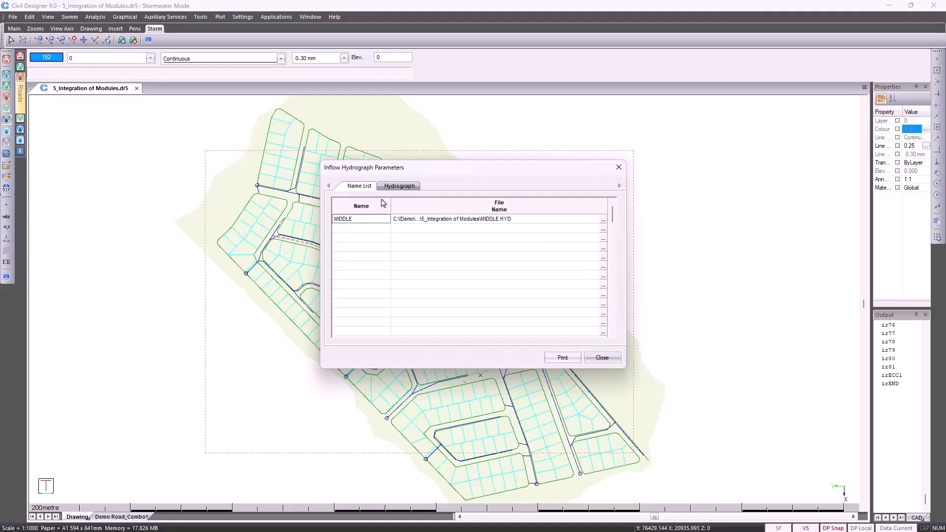
{"action": "left_click", "coordinate": [400, 186]}
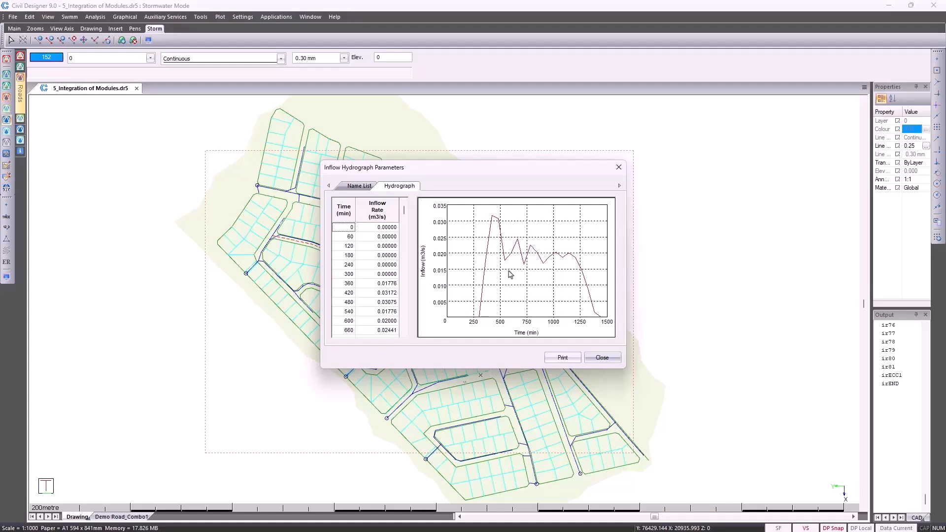
{"action": "left_click", "coordinate": [598, 356]}
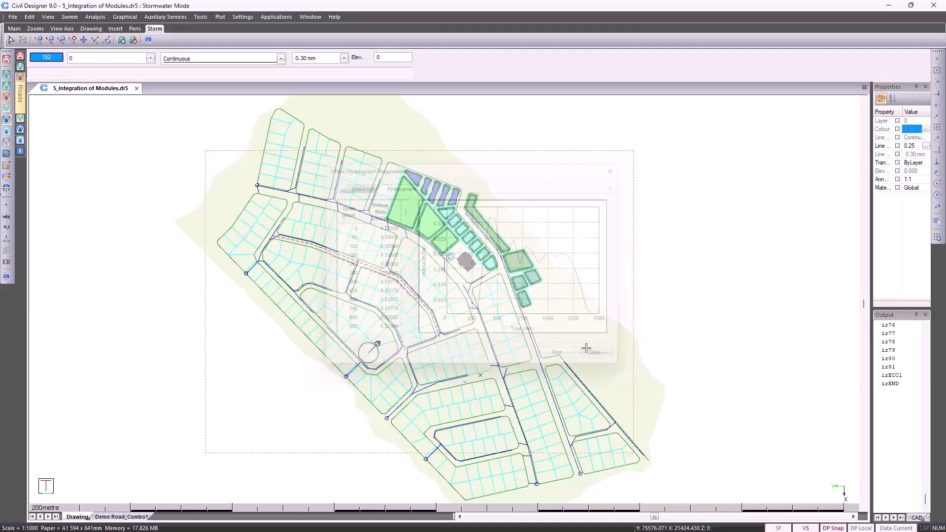
Review the reservoir entry pond 1 and its storage-discharge profile, and close the reservoir editor
{"action": "left_click", "coordinate": [29, 17]}
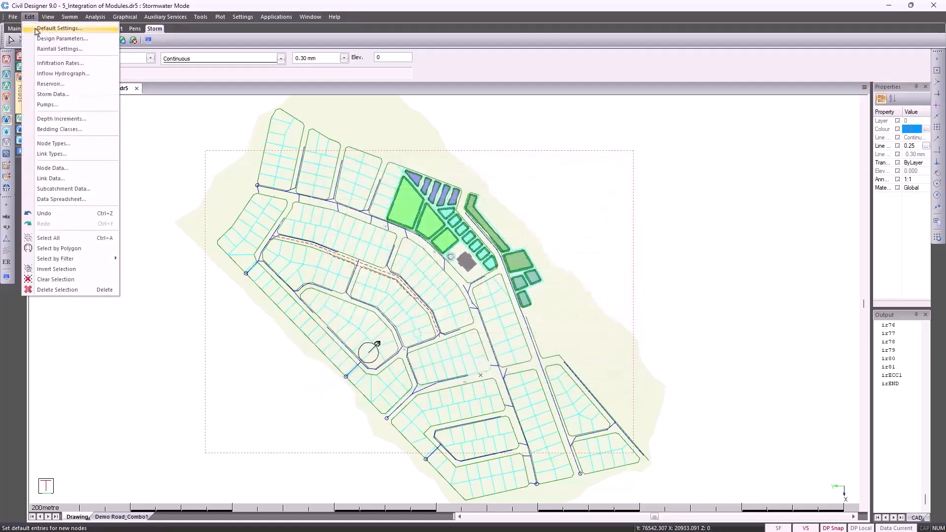
{"action": "left_click", "coordinate": [74, 87]}
{"action": "left_click", "coordinate": [314, 213]}
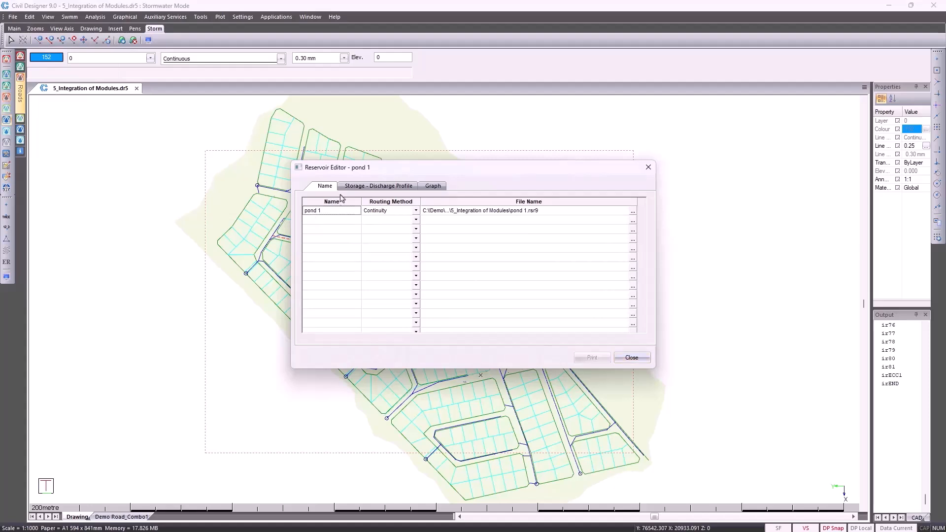
{"action": "left_click", "coordinate": [354, 188]}
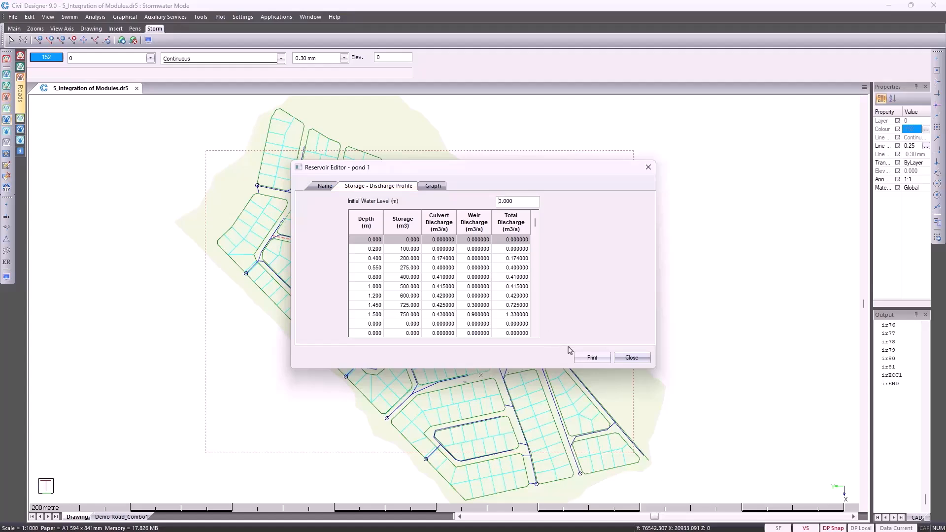
{"action": "left_click", "coordinate": [632, 358]}
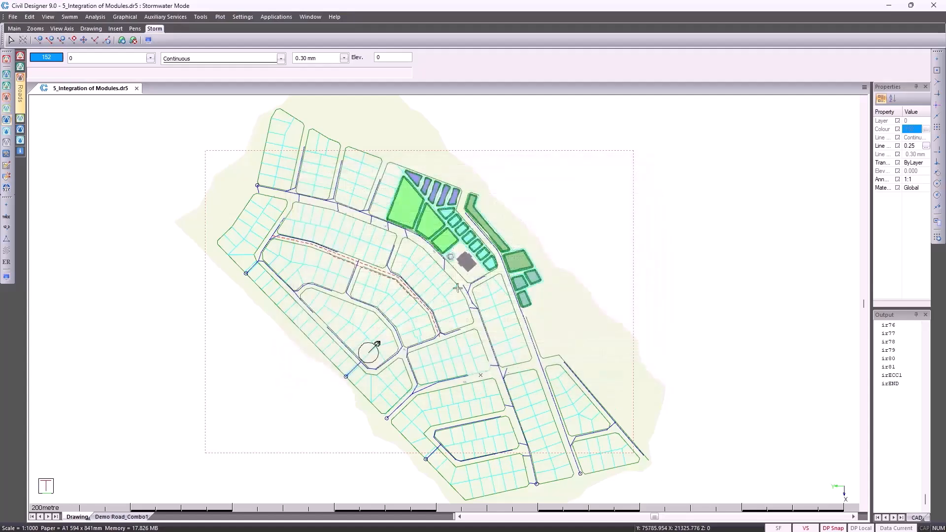
Open the storm data and examine the available storm types, keeping Chicago selected
{"action": "left_click", "coordinate": [30, 18]}
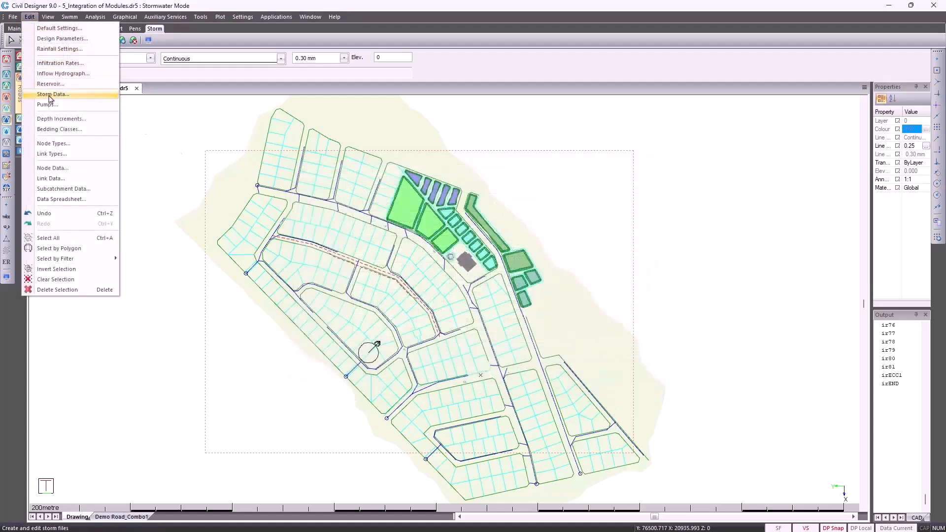
{"action": "left_click", "coordinate": [53, 96]}
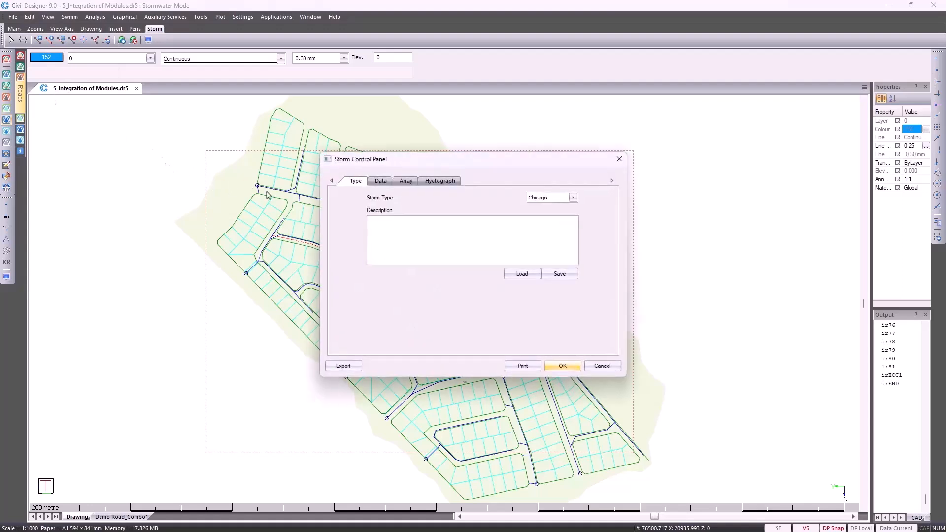
{"action": "left_click", "coordinate": [550, 199]}
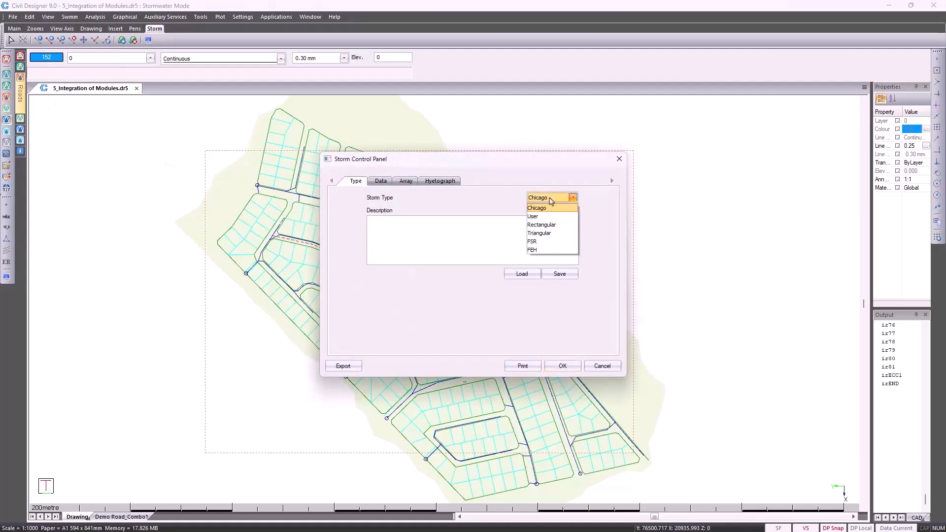
{"action": "left_click", "coordinate": [544, 211]}
Examine the Chicago storm's rainfall parameters, IDF curve data and hyetograph, leaving the IDF data unedited
{"action": "left_click", "coordinate": [381, 182]}
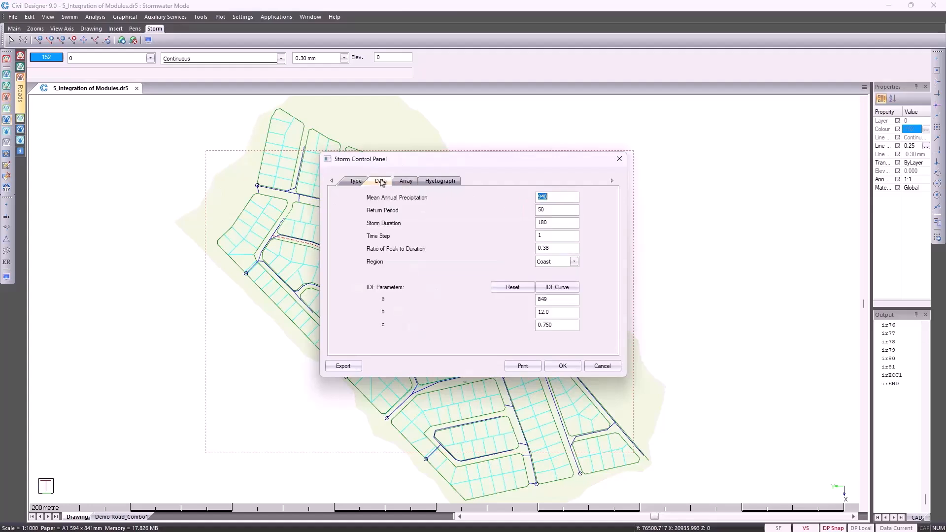
{"action": "left_click", "coordinate": [554, 287]}
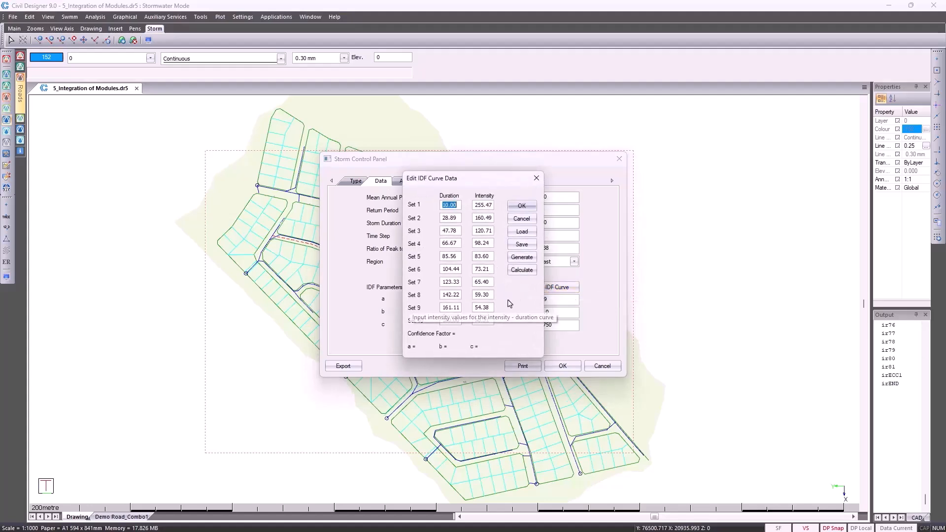
{"action": "left_click", "coordinate": [523, 223]}
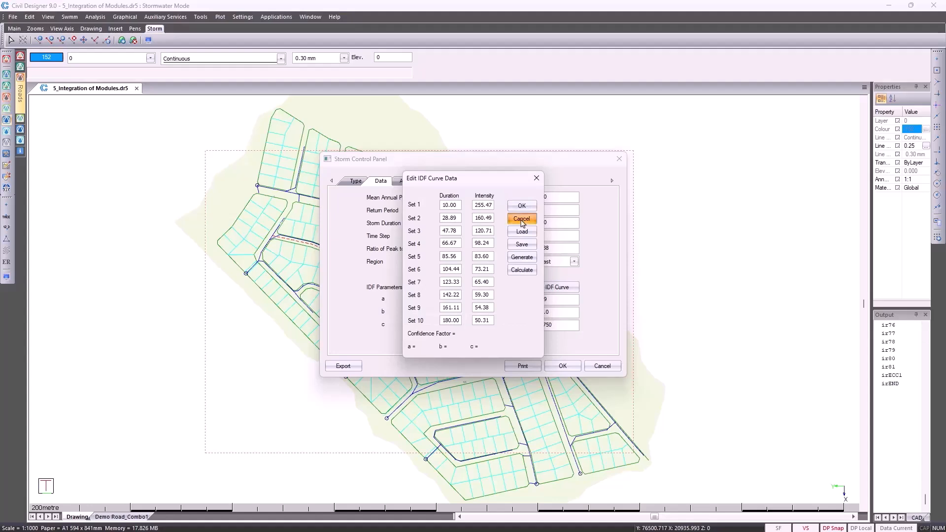
{"action": "left_click", "coordinate": [440, 182]}
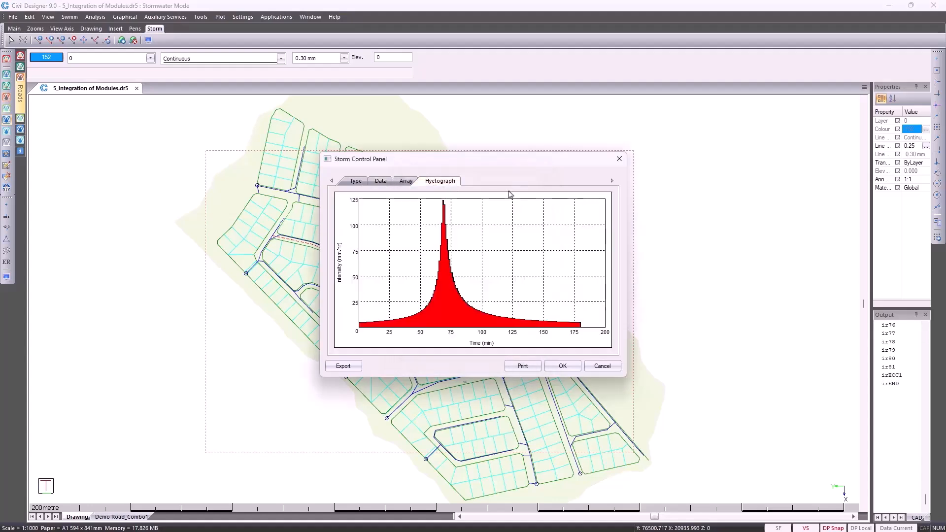
Close the storm data unchanged and review the FMStormPump station's sump settings and Pump 1 curve
{"action": "left_click", "coordinate": [599, 367]}
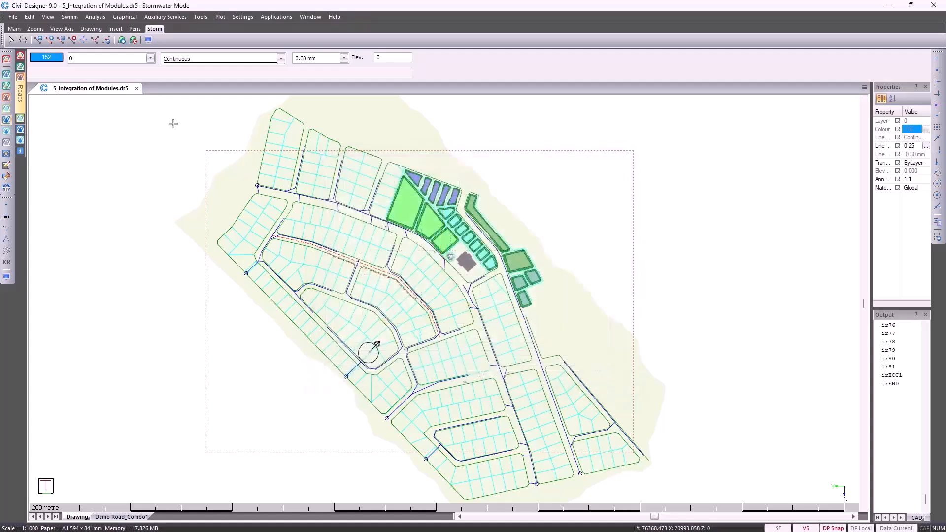
{"action": "left_click", "coordinate": [28, 17]}
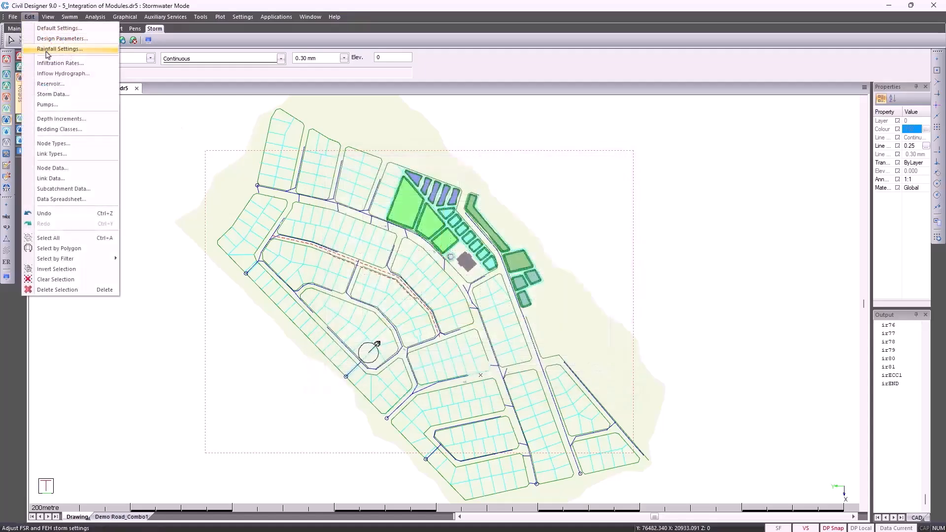
{"action": "left_click", "coordinate": [64, 106]}
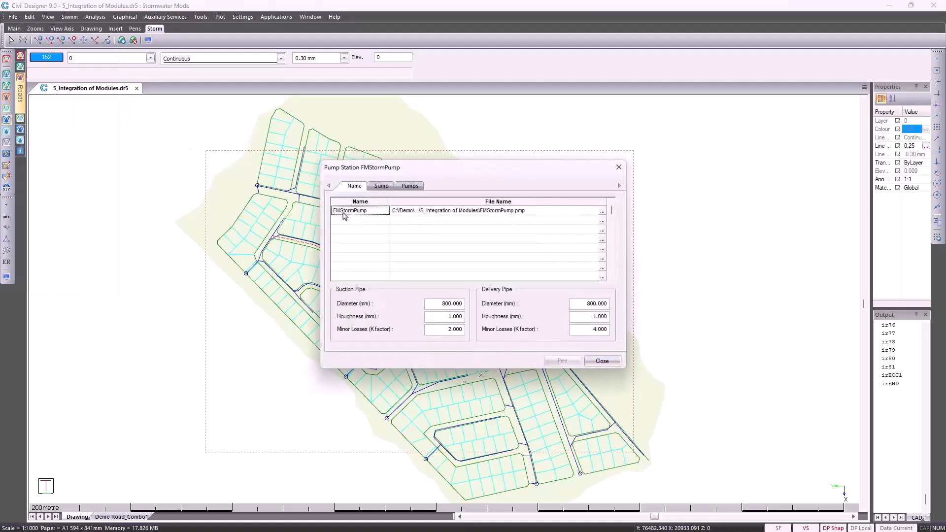
{"action": "left_click", "coordinate": [381, 186]}
{"action": "left_click", "coordinate": [419, 187]}
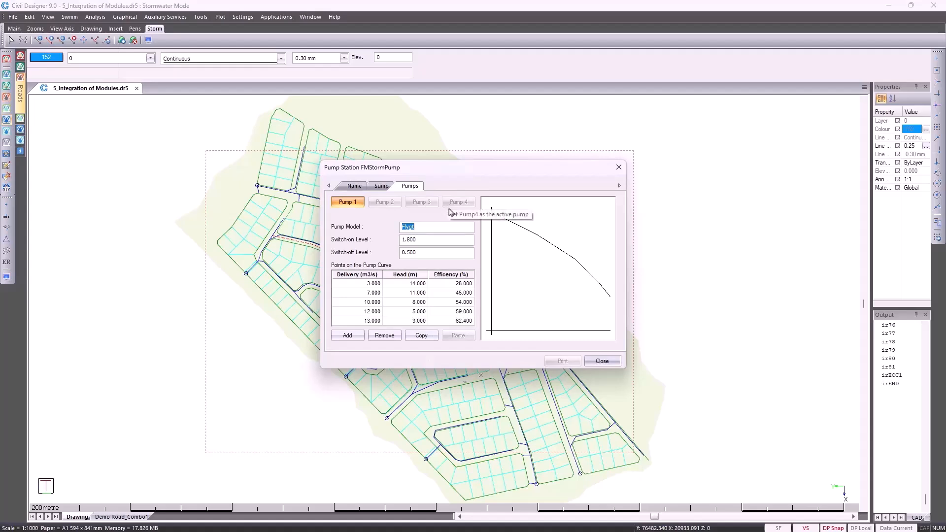
{"action": "left_click", "coordinate": [602, 361]}
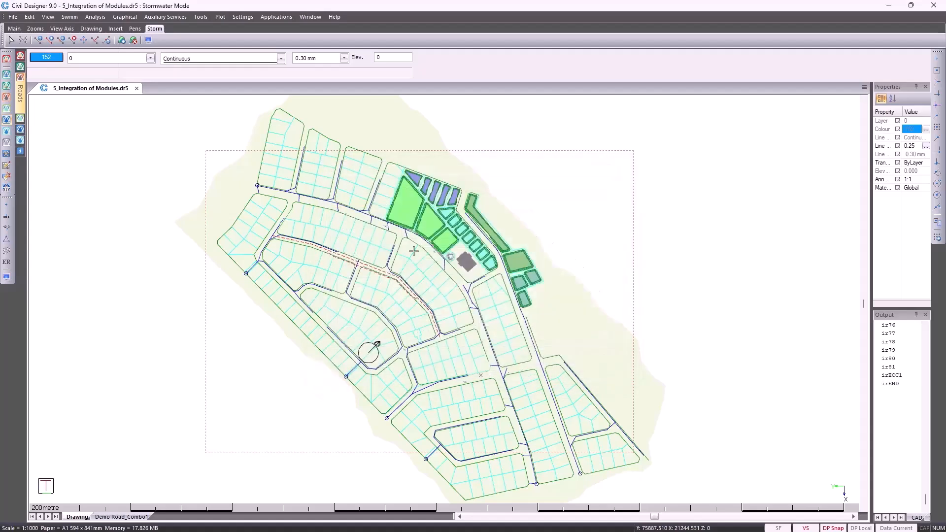
Review the excavation depth increments and try a fixed increment of 500 mm, leaving without saving
{"action": "left_click", "coordinate": [29, 17]}
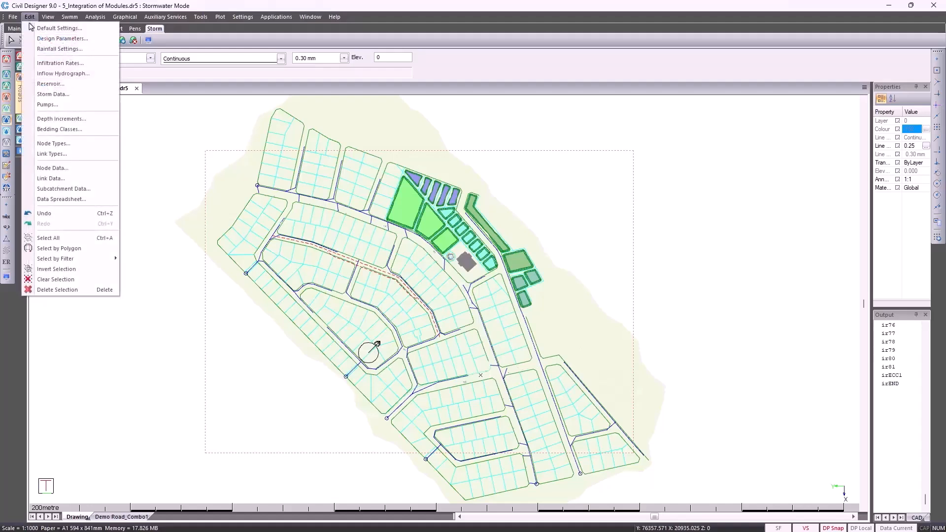
{"action": "left_click", "coordinate": [57, 120]}
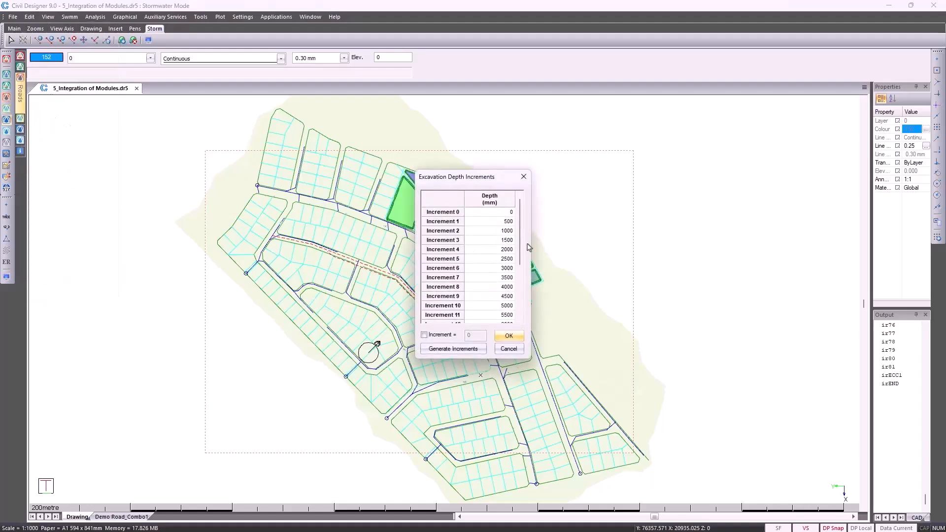
{"action": "scroll", "coordinate": [506, 311], "scroll_direction": "down", "scroll_amount": 3}
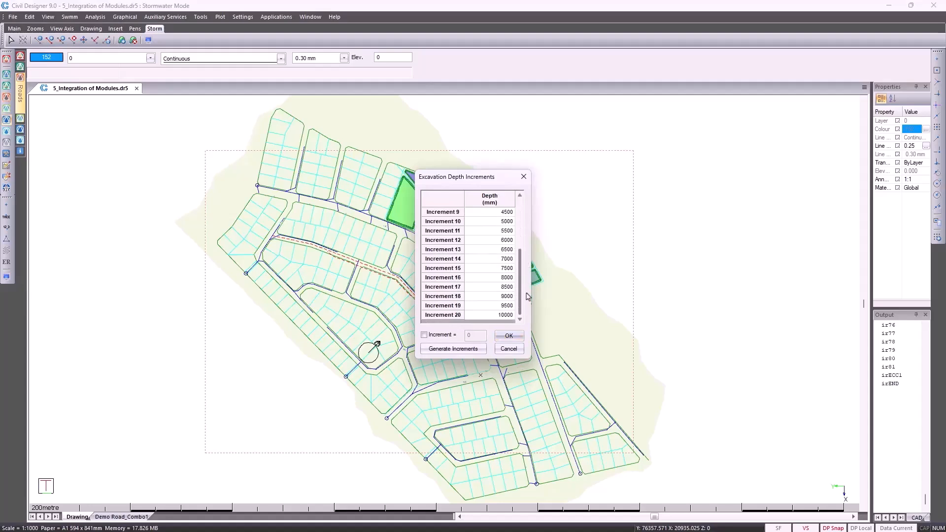
{"action": "left_click", "coordinate": [445, 335]}
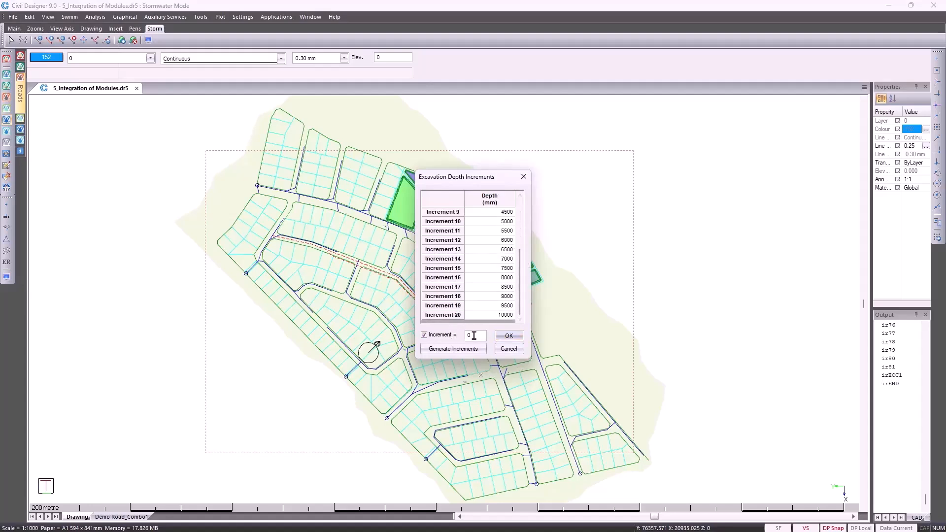
{"action": "type", "text": "500"}
{"action": "left_click", "coordinate": [509, 348]}
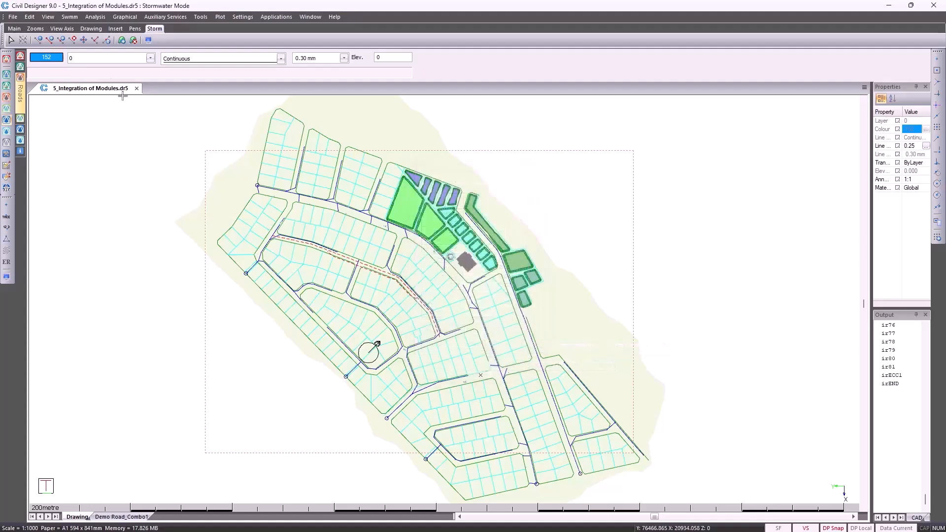
Review the bedding class specifications and the trench diagram of the Custom class, and close them
{"action": "left_click", "coordinate": [29, 16]}
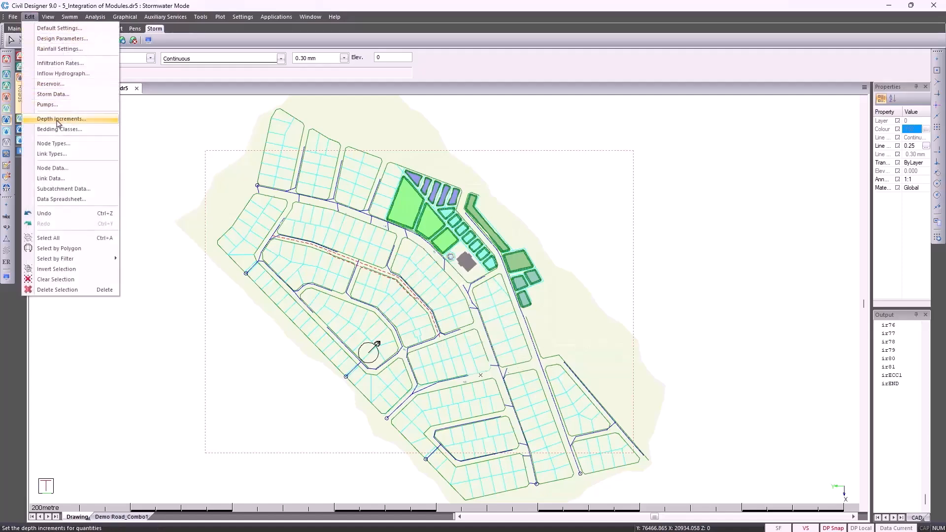
{"action": "left_click", "coordinate": [59, 129]}
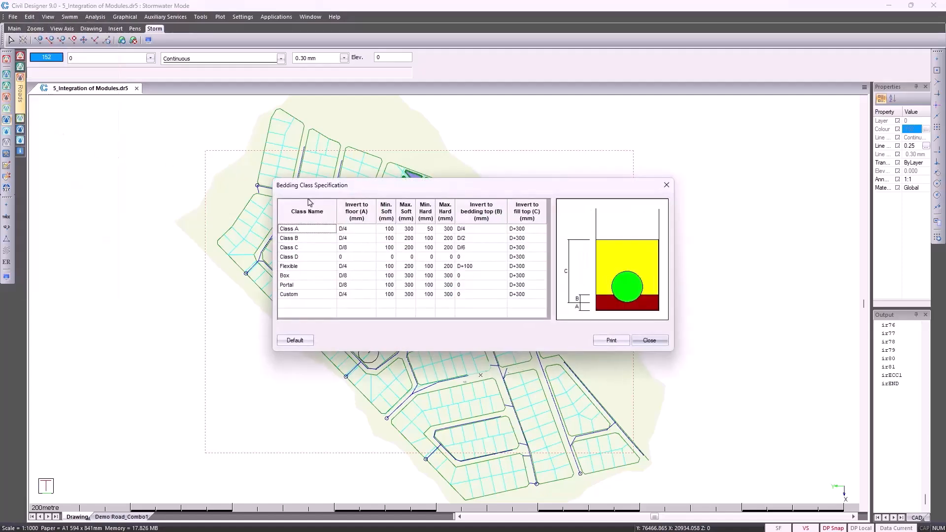
{"action": "left_click", "coordinate": [313, 303]}
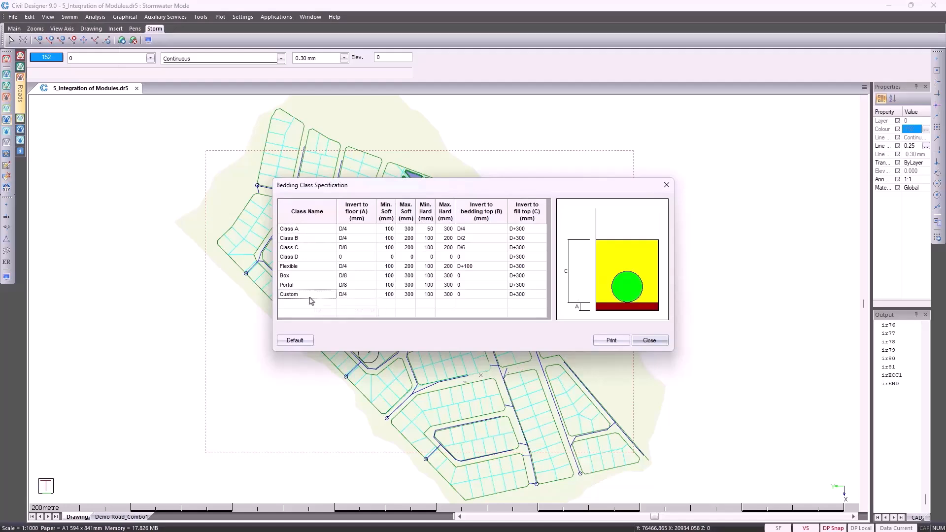
{"action": "left_click", "coordinate": [649, 341]}
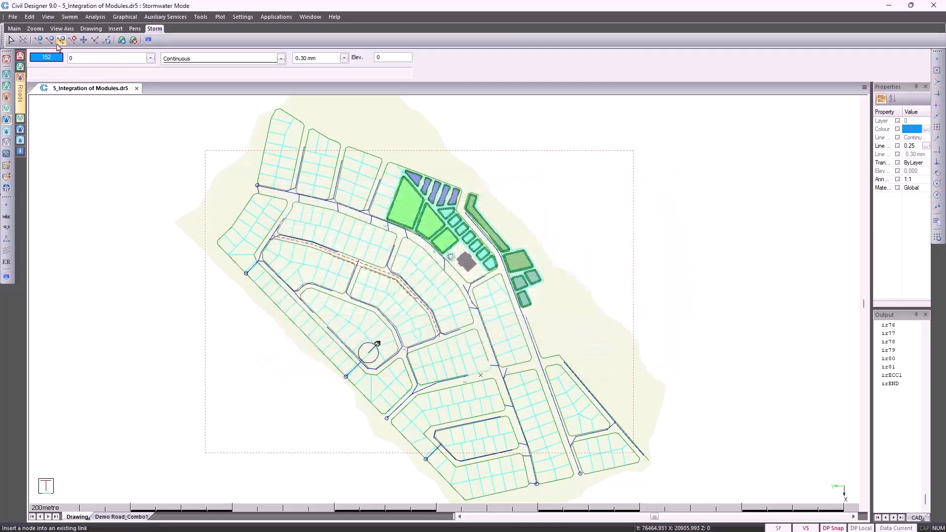
Open the node types, review the Demo type's default settings and set its shape to Round
{"action": "left_click", "coordinate": [31, 17]}
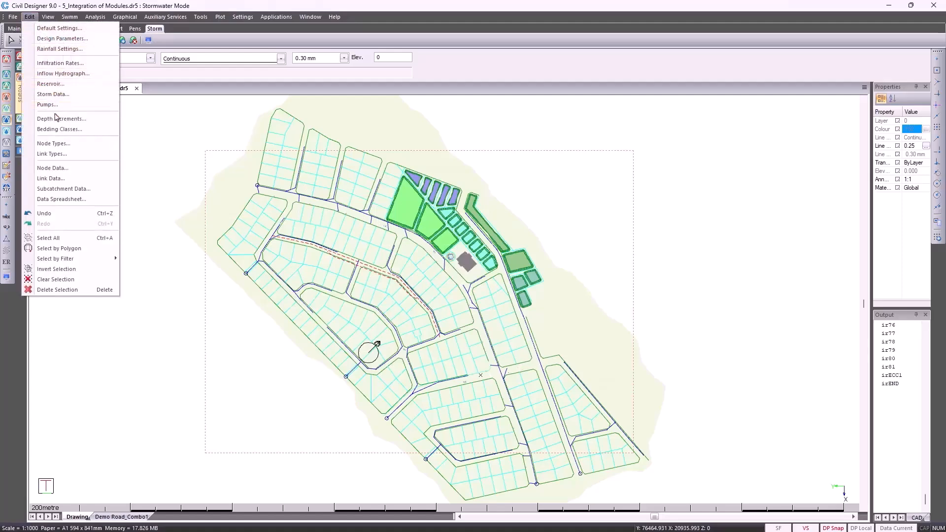
{"action": "left_click", "coordinate": [63, 146]}
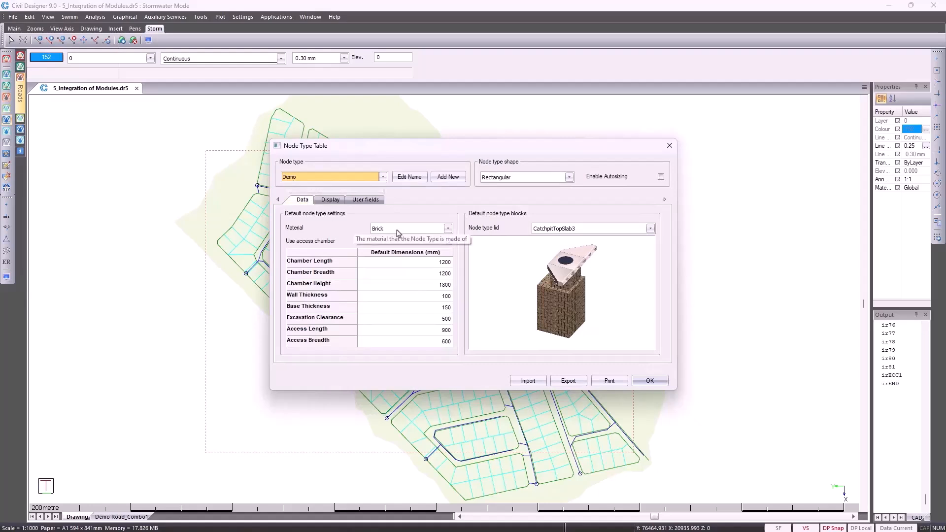
{"action": "scroll", "coordinate": [398, 231], "scroll_direction": "down", "scroll_amount": 1}
{"action": "scroll", "coordinate": [397, 230], "scroll_direction": "up", "scroll_amount": 1}
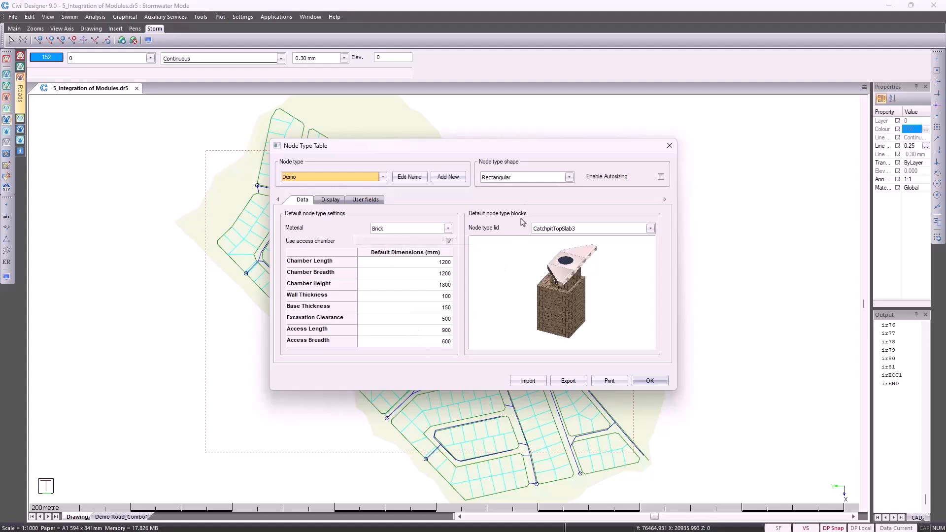
{"action": "left_click", "coordinate": [530, 180]}
{"action": "left_click", "coordinate": [529, 189]}
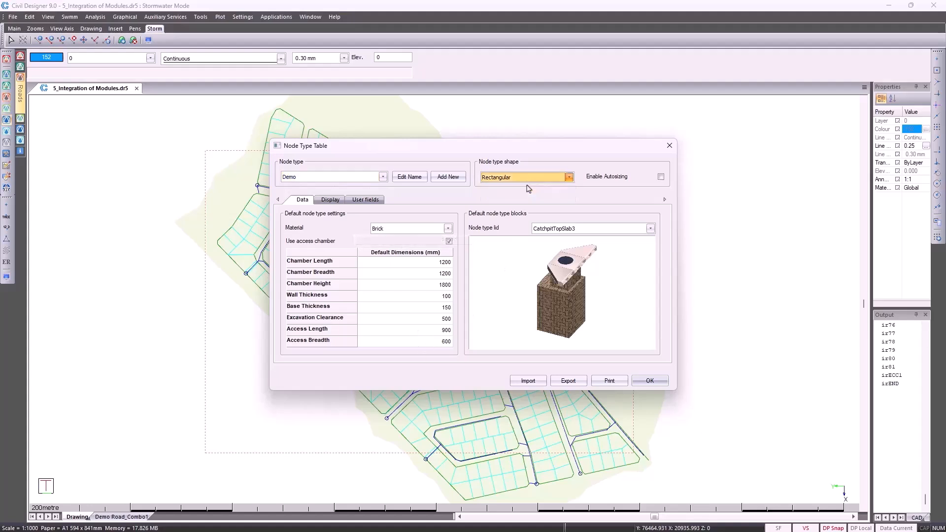
{"action": "scroll", "coordinate": [612, 231], "scroll_direction": "up", "scroll_amount": 1}
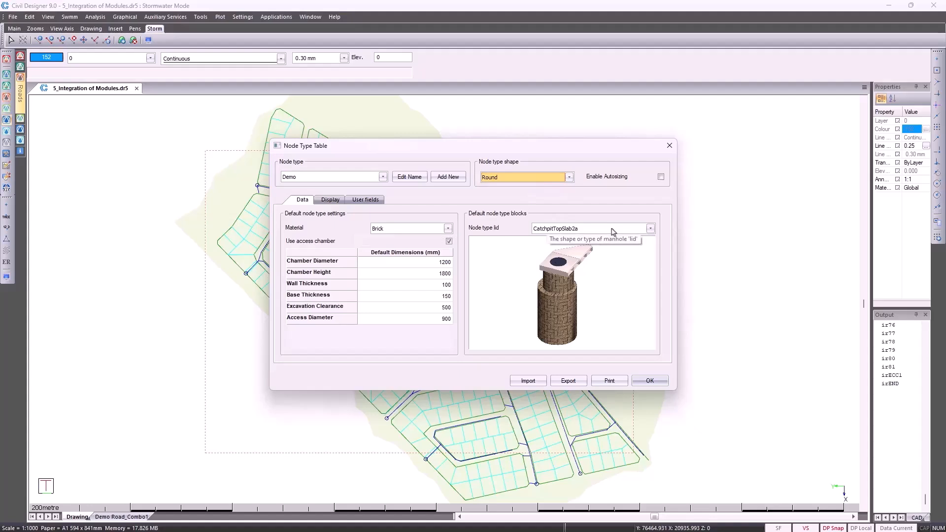
Compare the available lids for the Demo node type, choose CatchpitTopSlab4a and accept the node type table
{"action": "scroll", "coordinate": [612, 231], "scroll_direction": "up", "scroll_amount": 4}
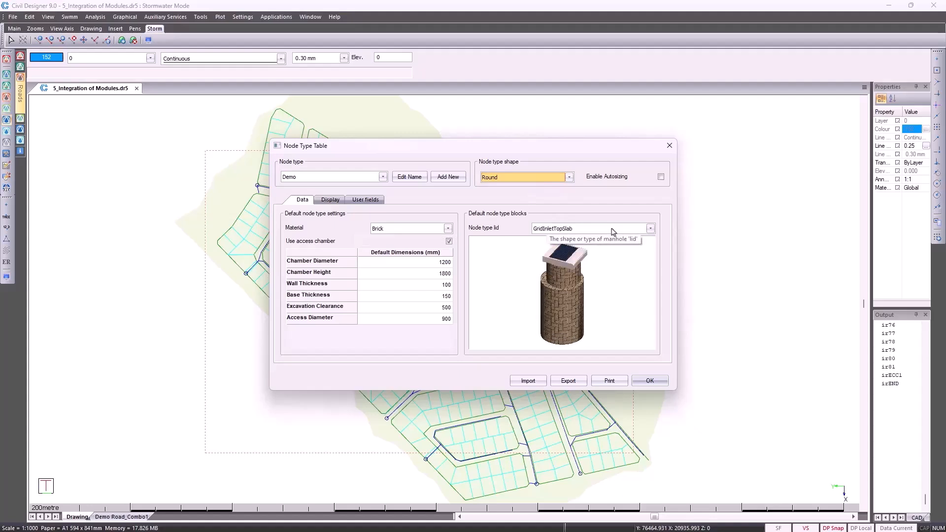
{"action": "scroll", "coordinate": [613, 232], "scroll_direction": "down", "scroll_amount": 3}
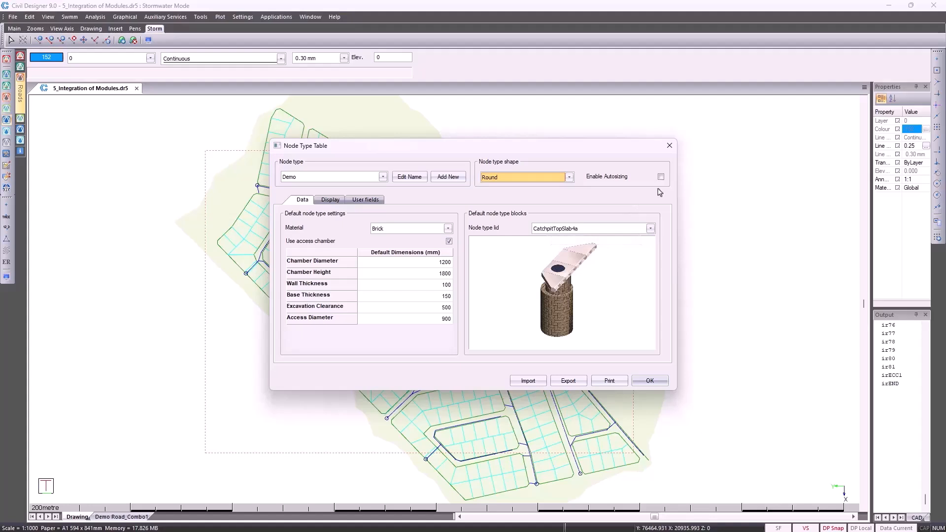
{"action": "left_click", "coordinate": [652, 381]}
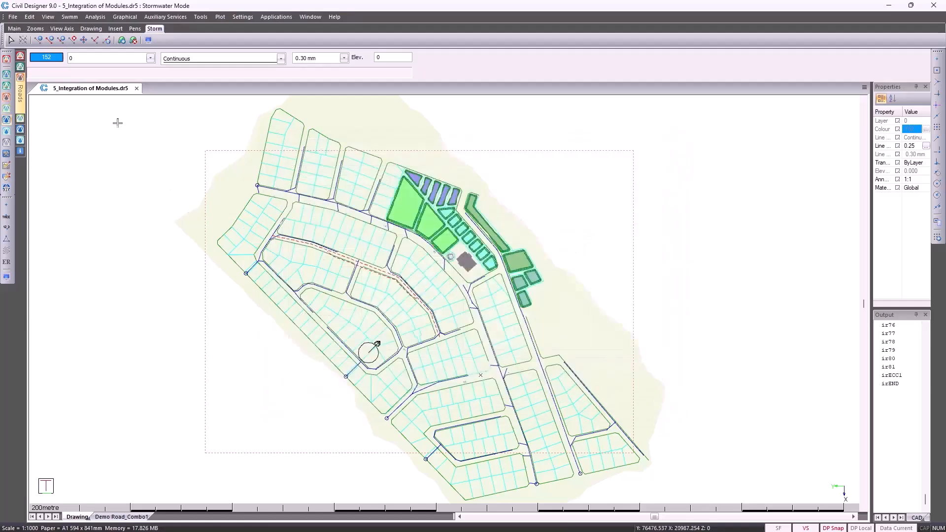
Open the link types and examine the available link tables, keeping 50D Concrete selected
{"action": "left_click", "coordinate": [30, 16]}
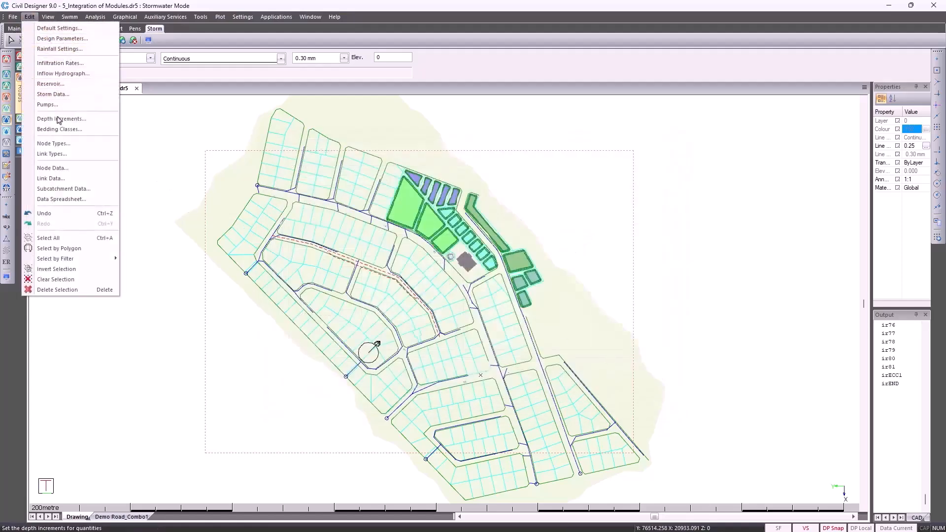
{"action": "left_click", "coordinate": [75, 157]}
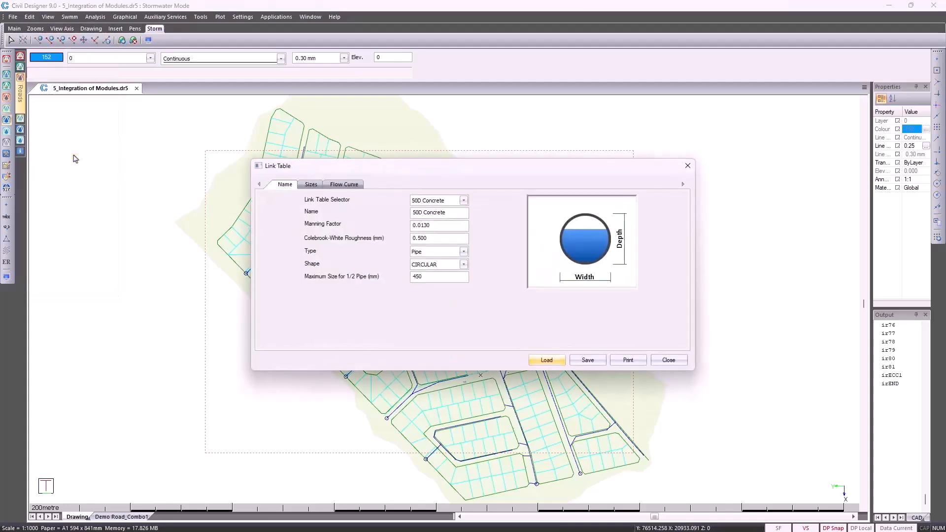
{"action": "left_click", "coordinate": [464, 201]}
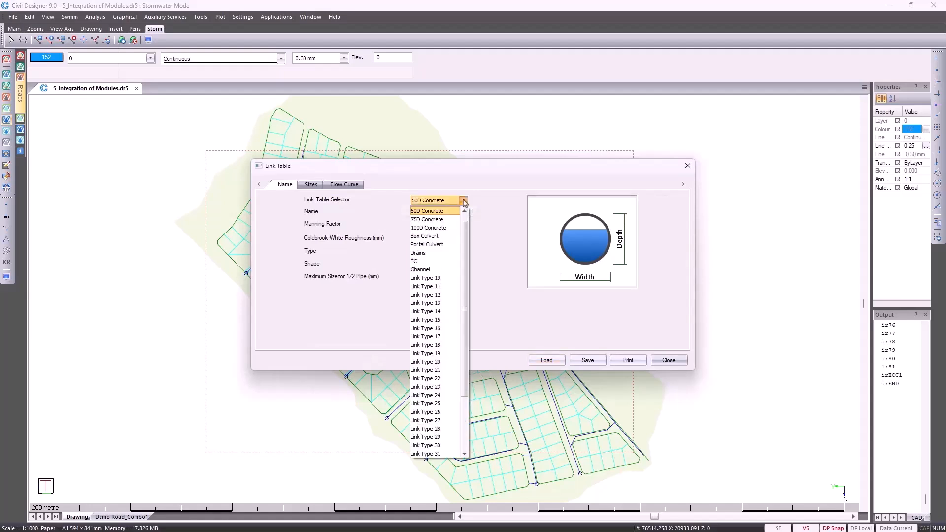
{"action": "scroll", "coordinate": [464, 201], "scroll_direction": "up", "scroll_amount": 1}
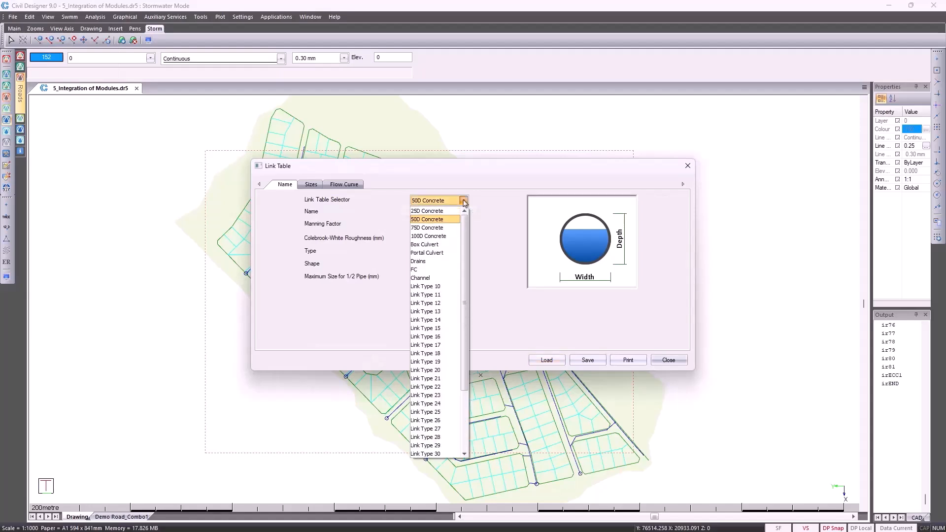
{"action": "left_click", "coordinate": [447, 220]}
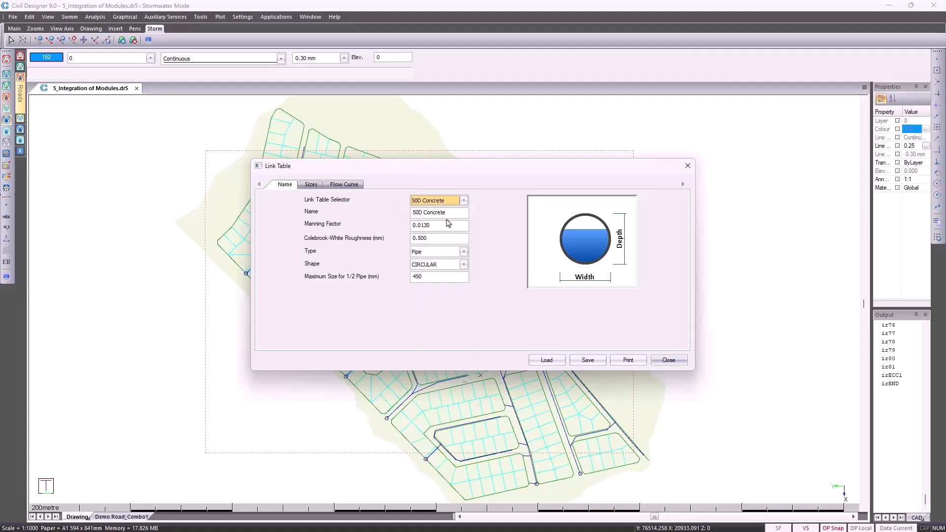
Set the 50D Concrete link type to Custom with the RECT_ROUND shape and close the link table
{"action": "left_click", "coordinate": [464, 252]}
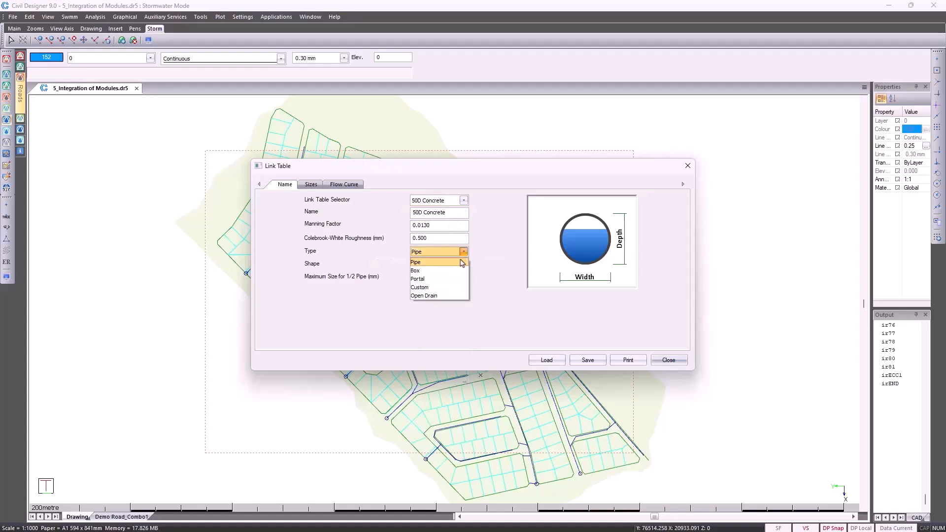
{"action": "left_click", "coordinate": [459, 287]}
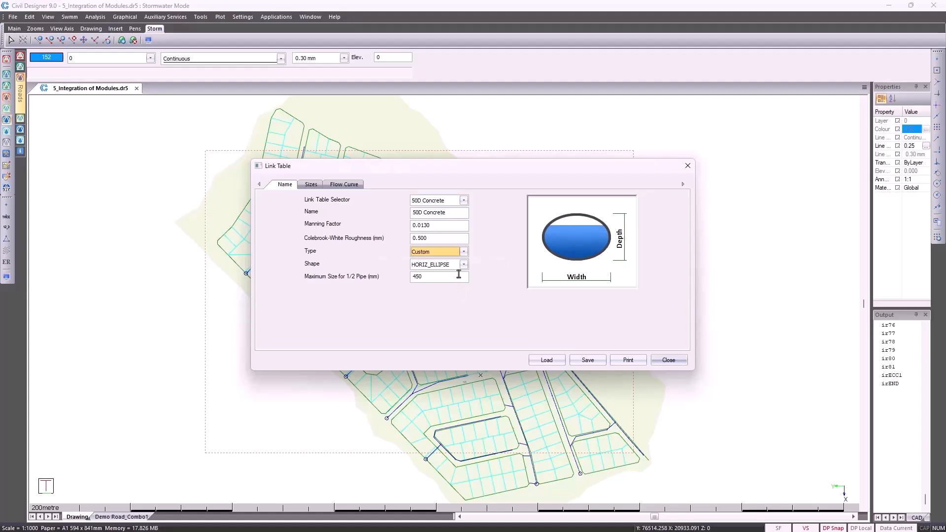
{"action": "left_click", "coordinate": [464, 266]}
{"action": "left_click", "coordinate": [458, 275]}
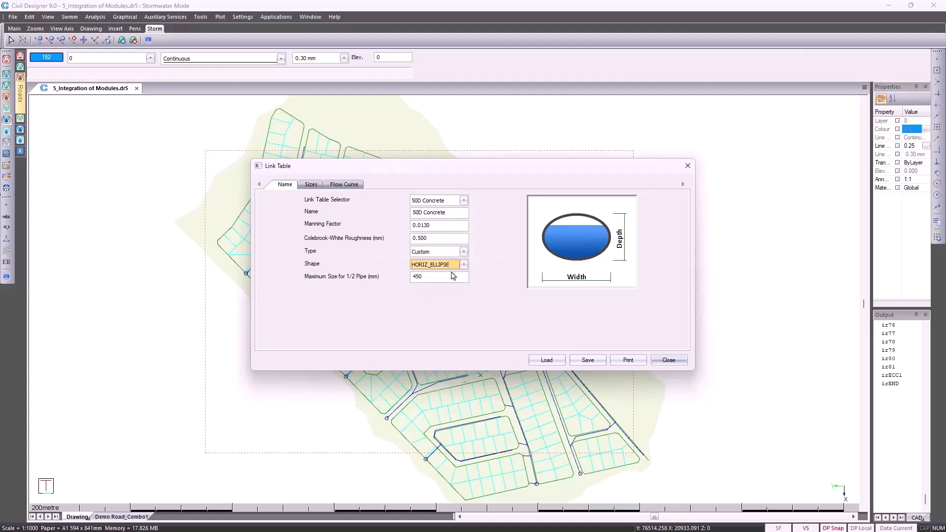
{"action": "scroll", "coordinate": [452, 270], "scroll_direction": "down", "scroll_amount": 3}
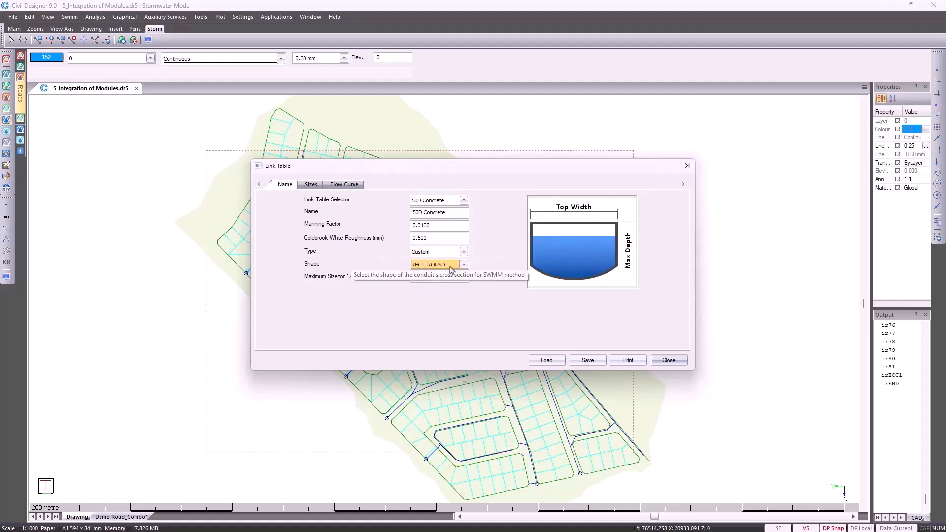
{"action": "left_click", "coordinate": [669, 360]}
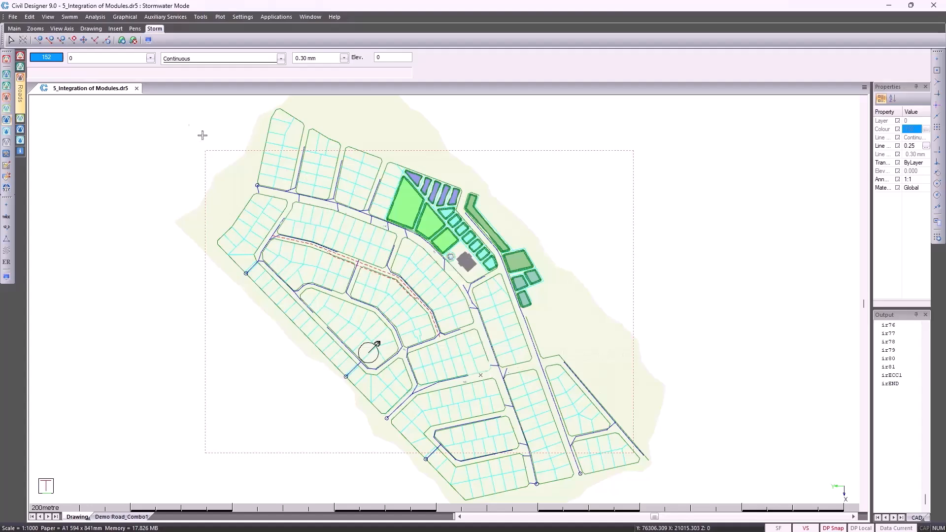
Convert the drawing entities into a stormwater network using layers Demo Storm Outfall, Demo Storm Nodes and Demo Storm Link, with no invert or diameter layers
{"action": "left_click", "coordinate": [13, 18]}
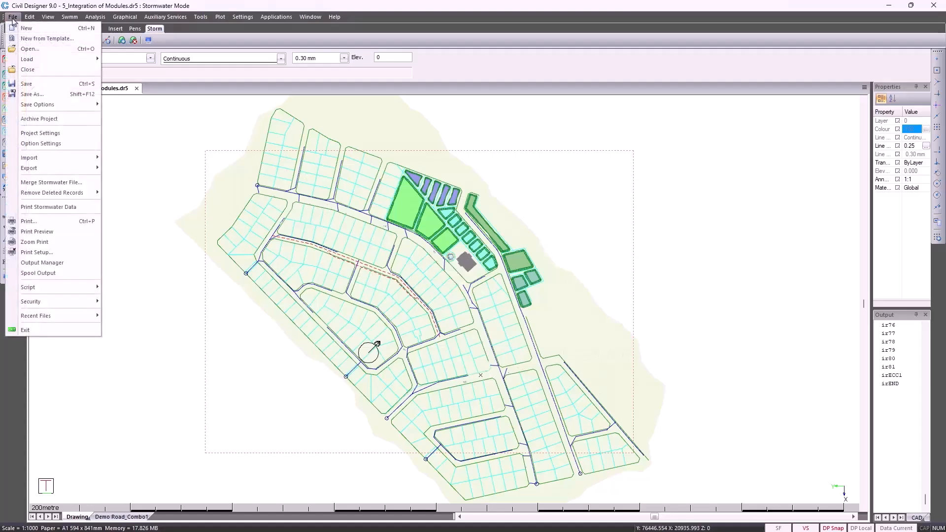
{"action": "mouse_move", "coordinate": [53, 159]}
{"action": "left_click", "coordinate": [140, 189]}
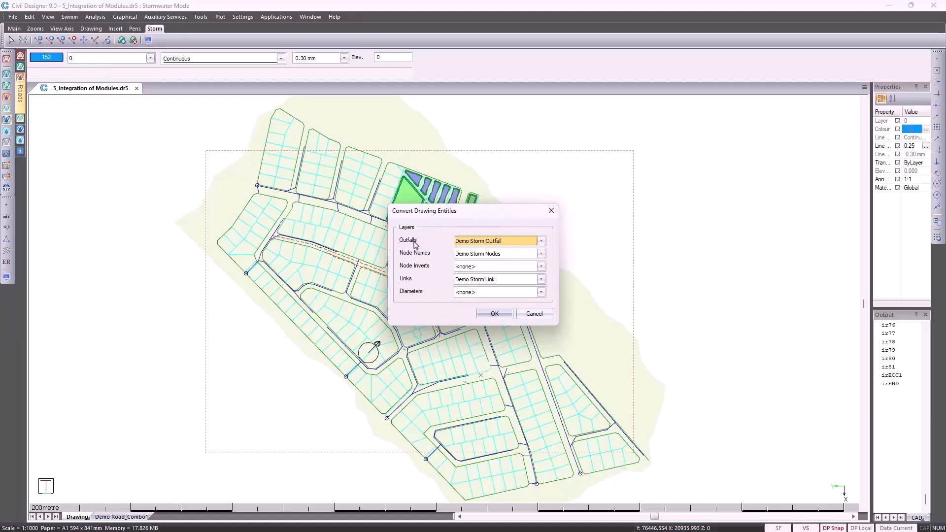
{"action": "left_click", "coordinate": [488, 314]}
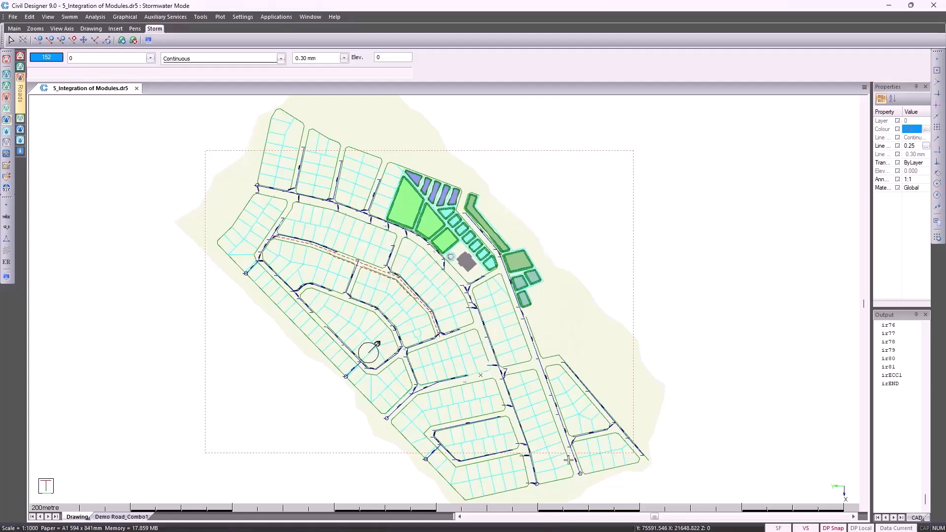
Inspect the nodes and links of the converted stormwater network and run error checking on it
{"action": "scroll", "coordinate": [568, 460], "scroll_direction": "up", "scroll_amount": 1}
{"action": "scroll", "coordinate": [569, 460], "scroll_direction": "up", "scroll_amount": 2}
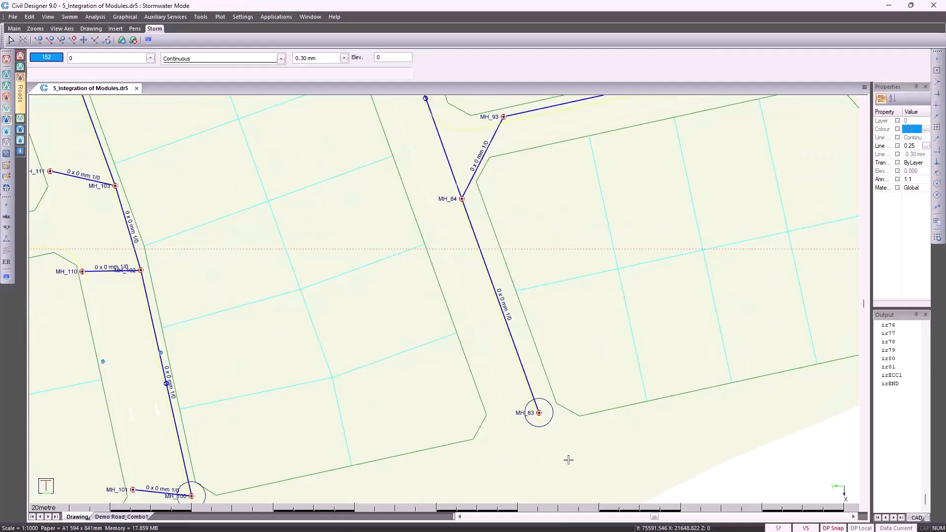
{"action": "scroll", "coordinate": [569, 460], "scroll_direction": "down", "scroll_amount": 3}
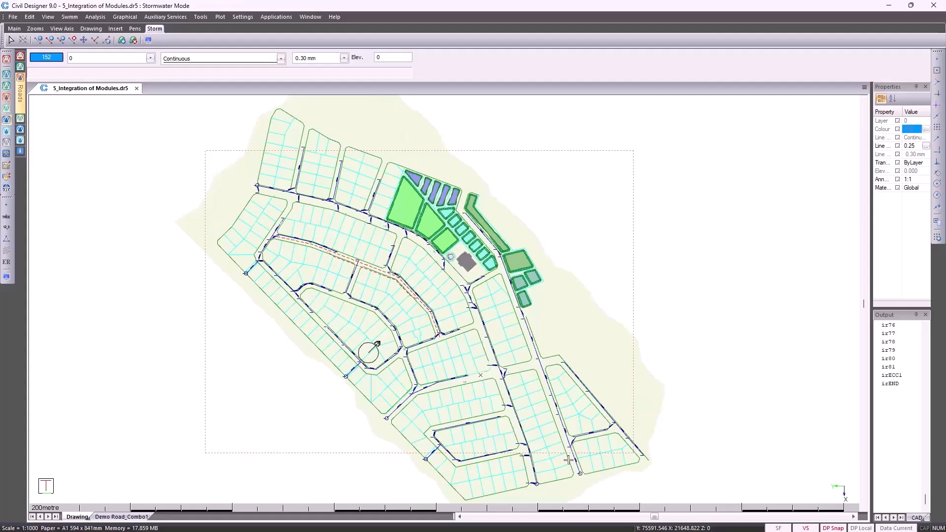
{"action": "left_click", "coordinate": [121, 17]}
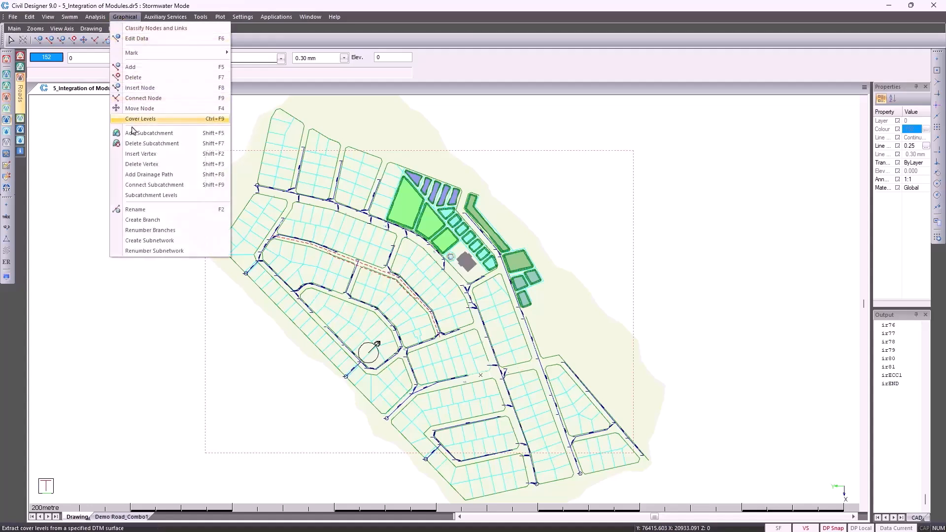
{"action": "mouse_move", "coordinate": [104, 20]}
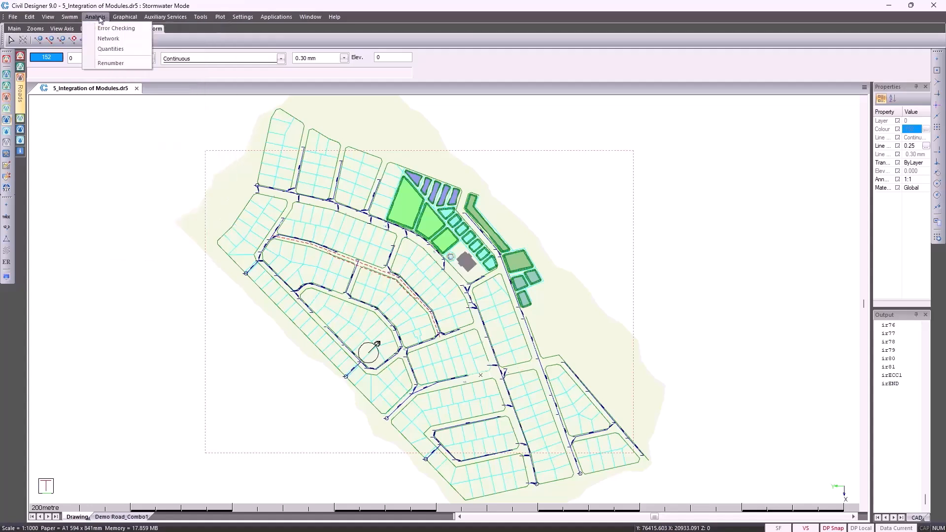
{"action": "left_click", "coordinate": [100, 30]}
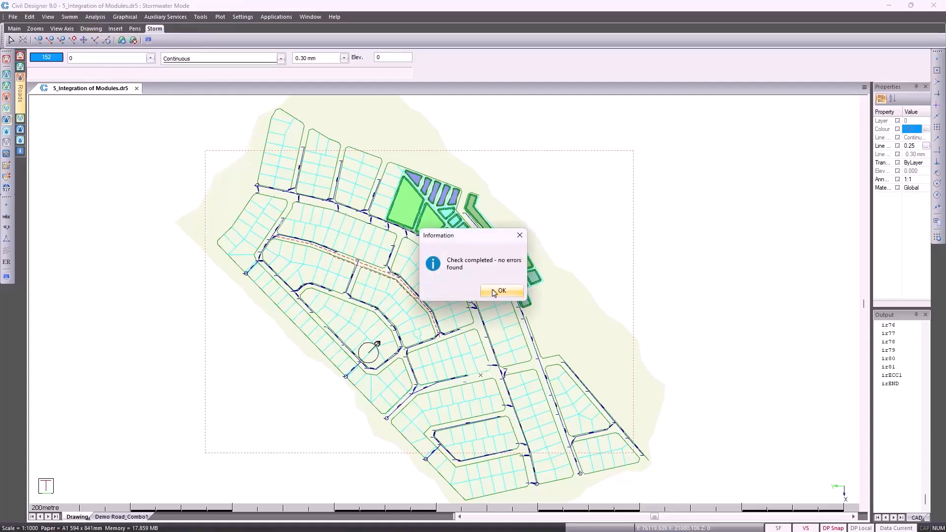
{"action": "left_click", "coordinate": [494, 292]}
Set the stormwater file in the project settings to 5_Integration of Modules.st9 and load it
{"action": "left_click", "coordinate": [11, 17]}
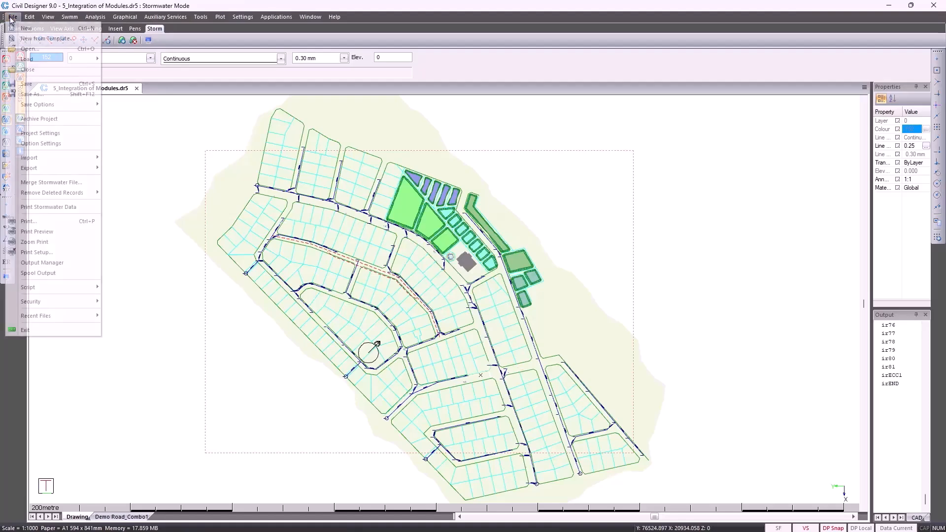
{"action": "left_click", "coordinate": [44, 133]}
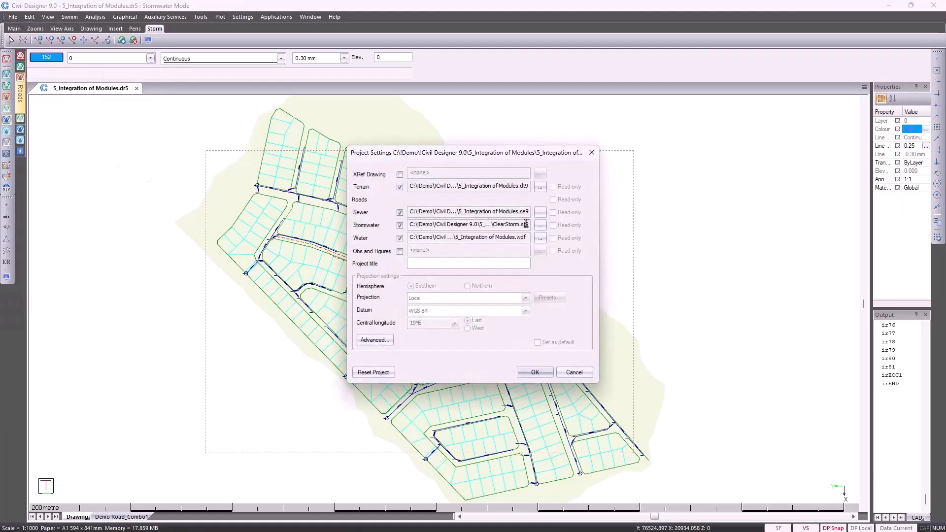
{"action": "left_click", "coordinate": [541, 226]}
{"action": "double_click", "coordinate": [539, 233]}
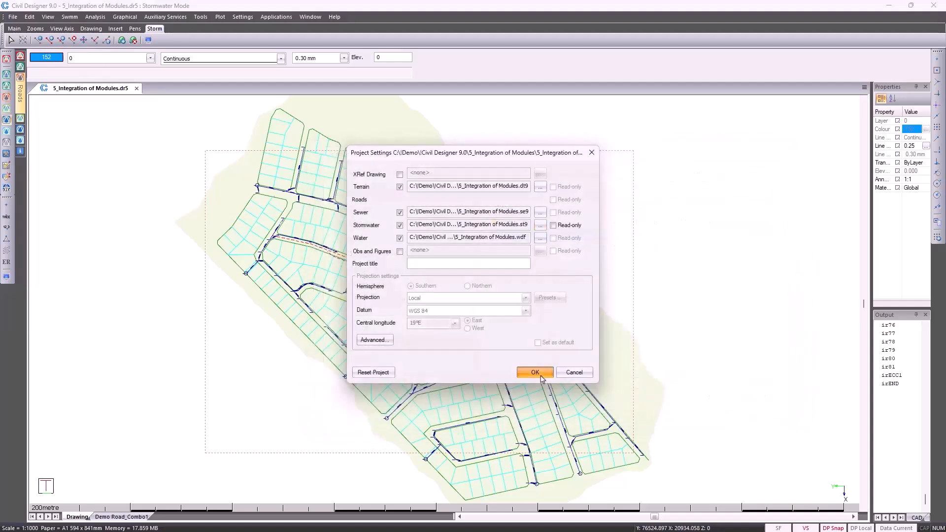
{"action": "left_click", "coordinate": [541, 377]}
{"action": "left_click", "coordinate": [519, 338]}
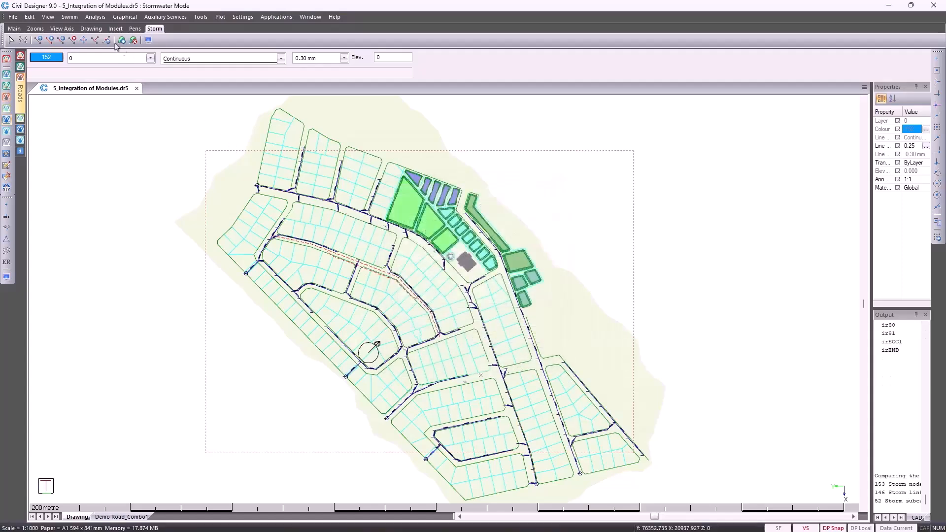
Review the storm results from summary, runoff, flow, overflow and volumes through node layout, link layout and hydraulic elevation, and close them
{"action": "left_click", "coordinate": [48, 16]}
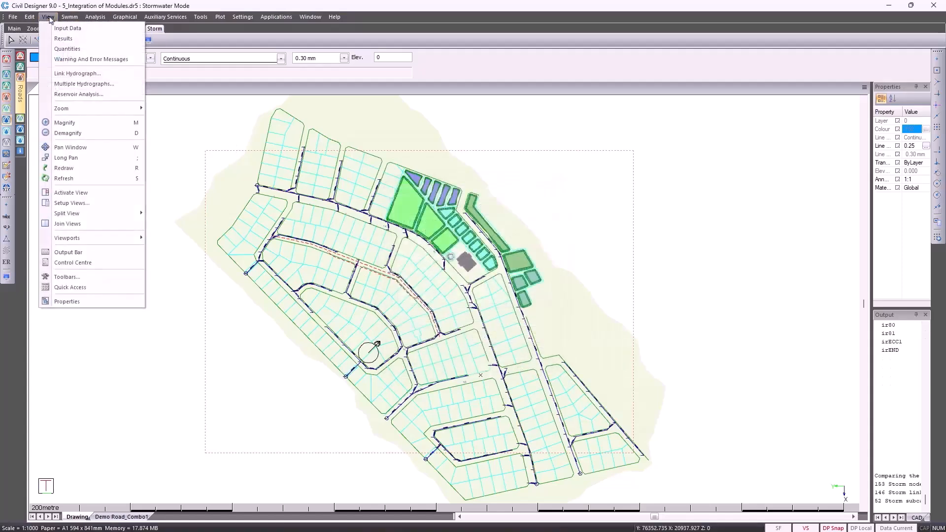
{"action": "left_click", "coordinate": [59, 40]}
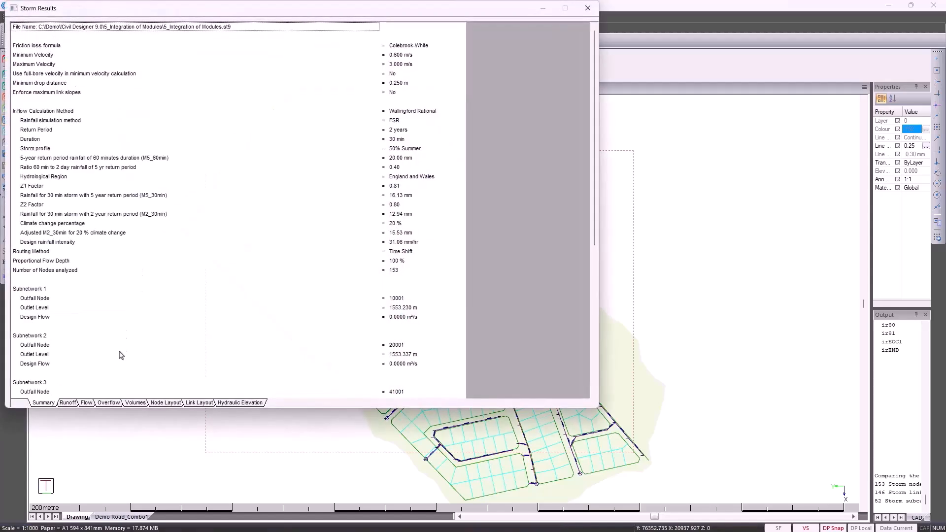
{"action": "left_click", "coordinate": [69, 404]}
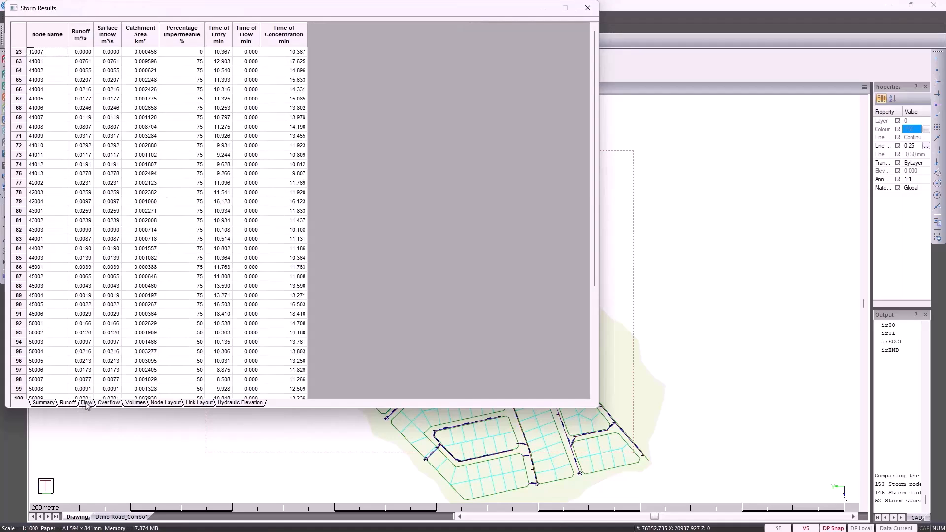
{"action": "left_click", "coordinate": [87, 404]}
{"action": "left_click", "coordinate": [101, 404]}
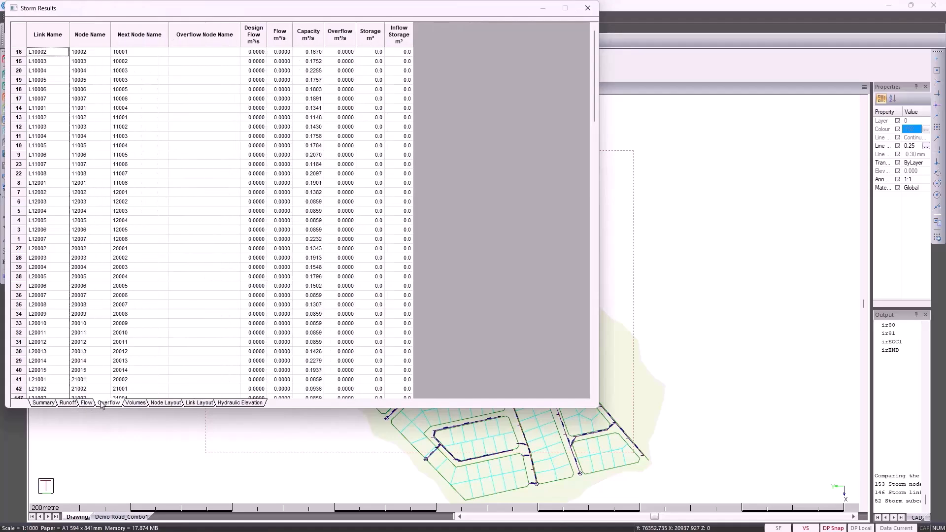
{"action": "left_click", "coordinate": [134, 403]}
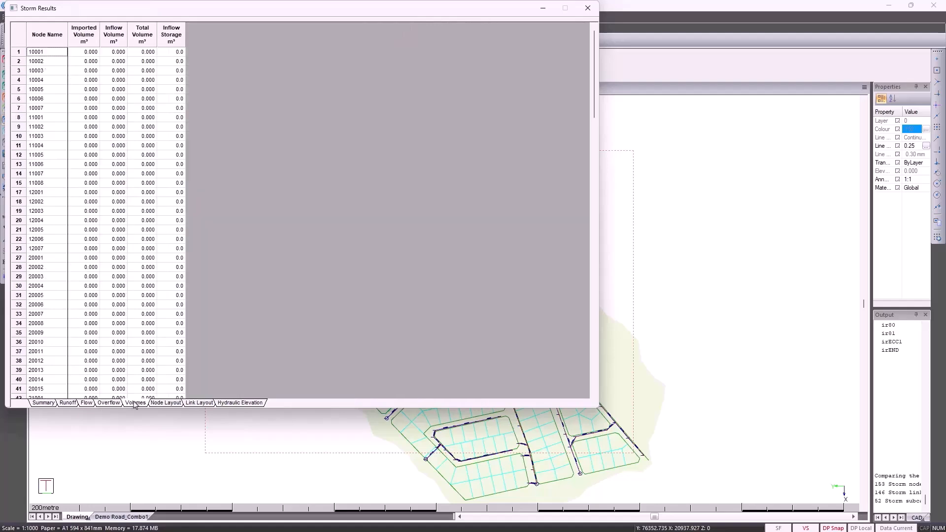
{"action": "left_click", "coordinate": [170, 405]}
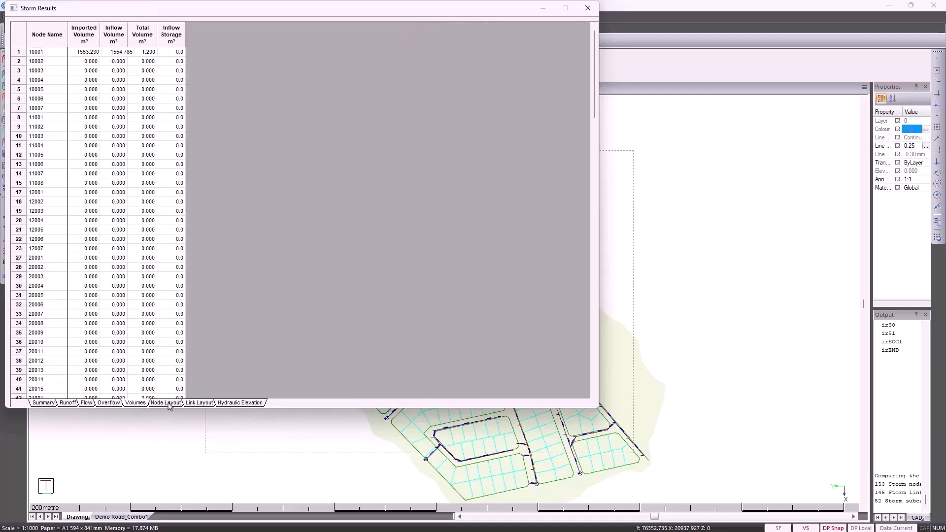
{"action": "left_click", "coordinate": [193, 405]}
{"action": "left_click", "coordinate": [228, 406]}
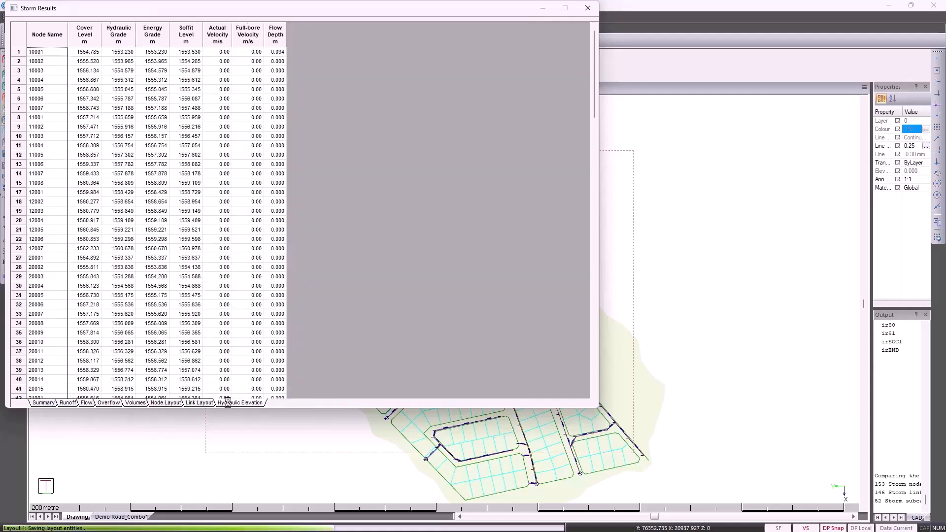
{"action": "left_click", "coordinate": [587, 8]}
Calculate the storm quantities without extra output and review excavation lengths and volumes, bedding and backfill volumes, culvert lengths and manhole depths
{"action": "left_click", "coordinate": [95, 16]}
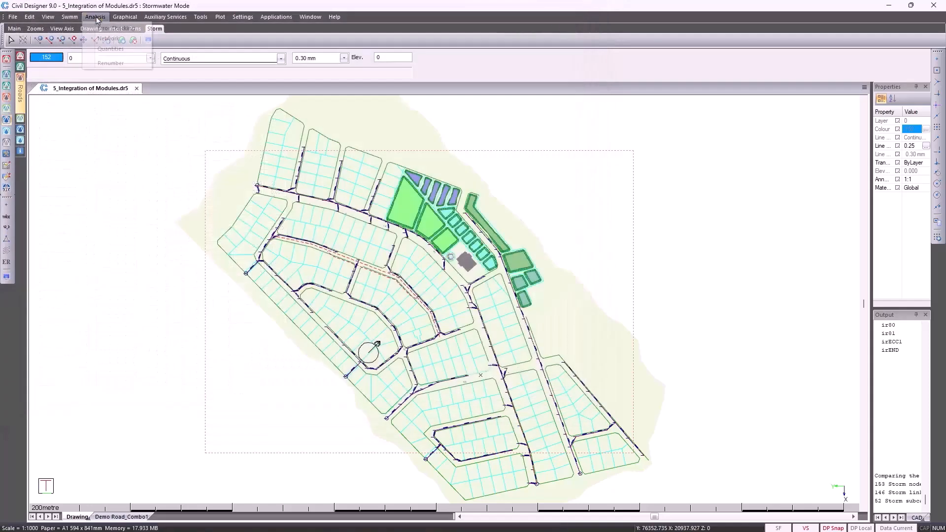
{"action": "left_click", "coordinate": [110, 49]}
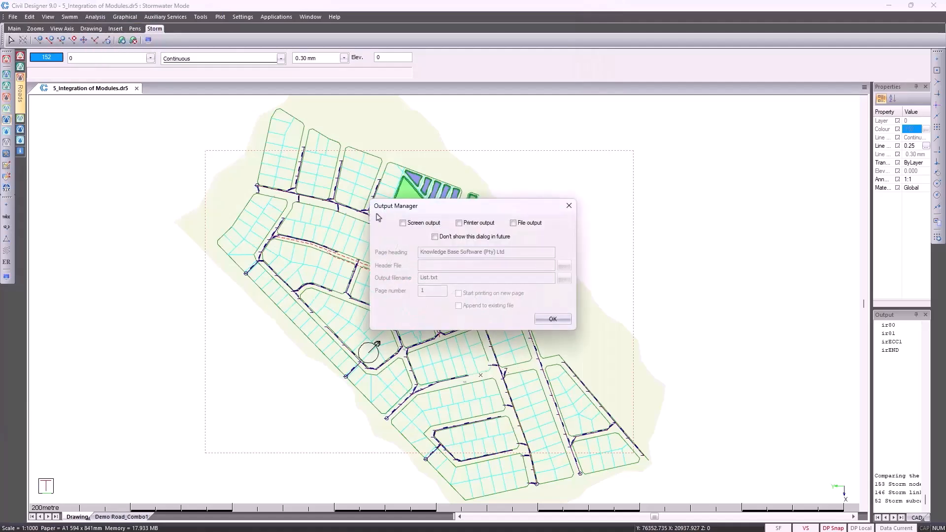
{"action": "left_click", "coordinate": [555, 320]}
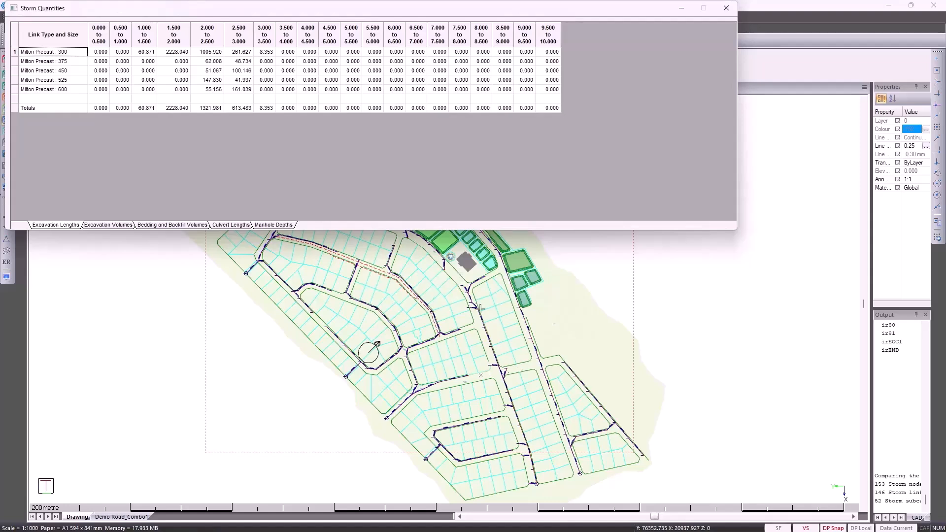
{"action": "left_click", "coordinate": [124, 225]}
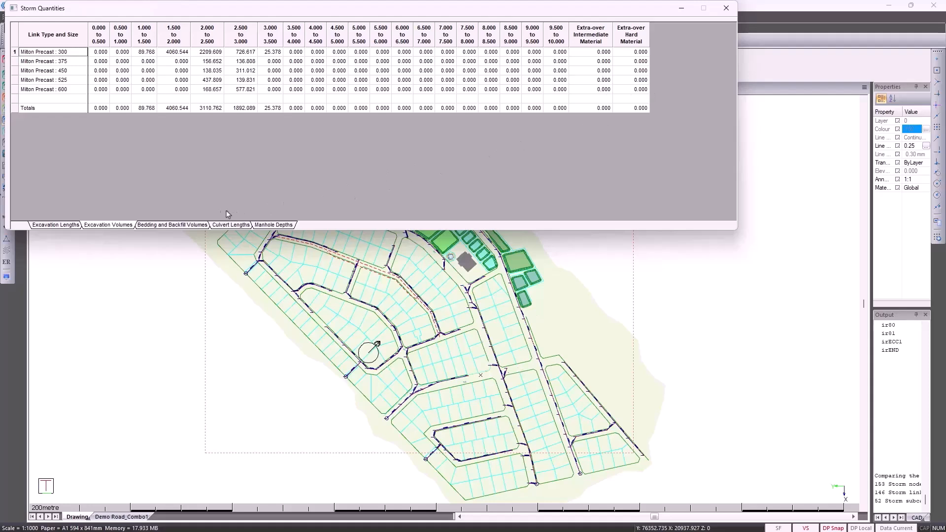
{"action": "left_click", "coordinate": [179, 225]}
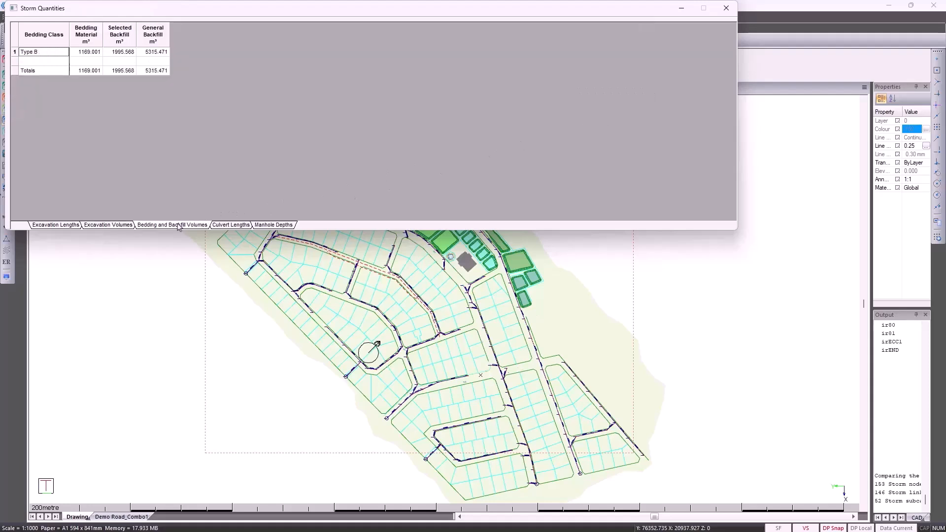
{"action": "left_click", "coordinate": [224, 226]}
{"action": "left_click", "coordinate": [267, 226]}
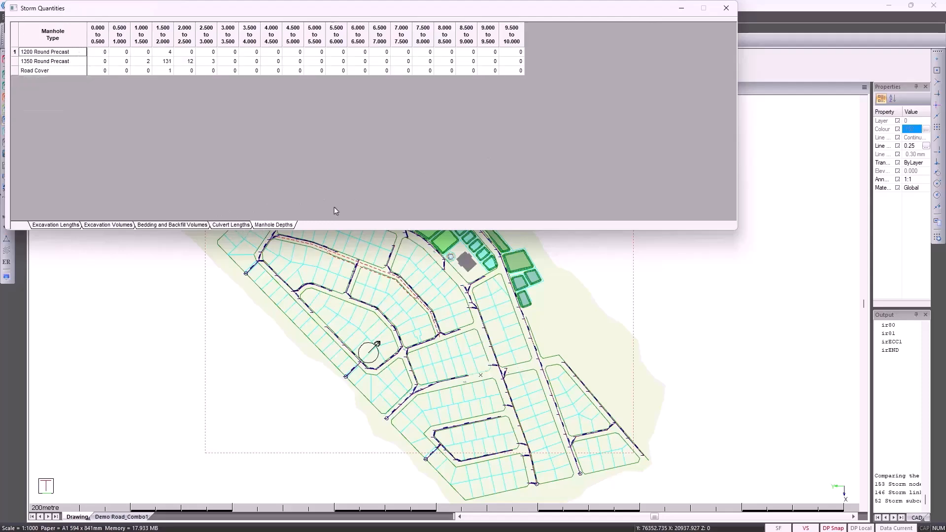
{"action": "left_click", "coordinate": [726, 9]}
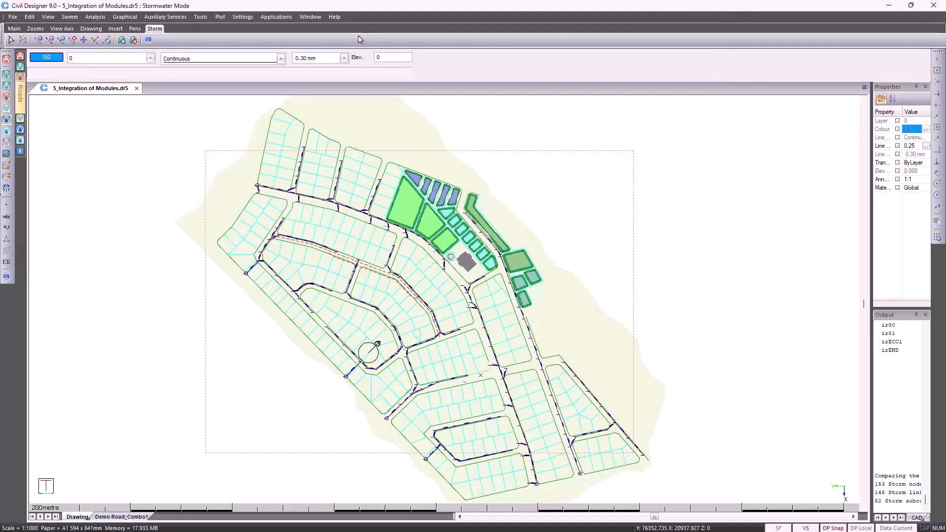
Open the vertical alignment of the stormwater network and display branch 2 of subnetwork 1
{"action": "left_click", "coordinate": [201, 18]}
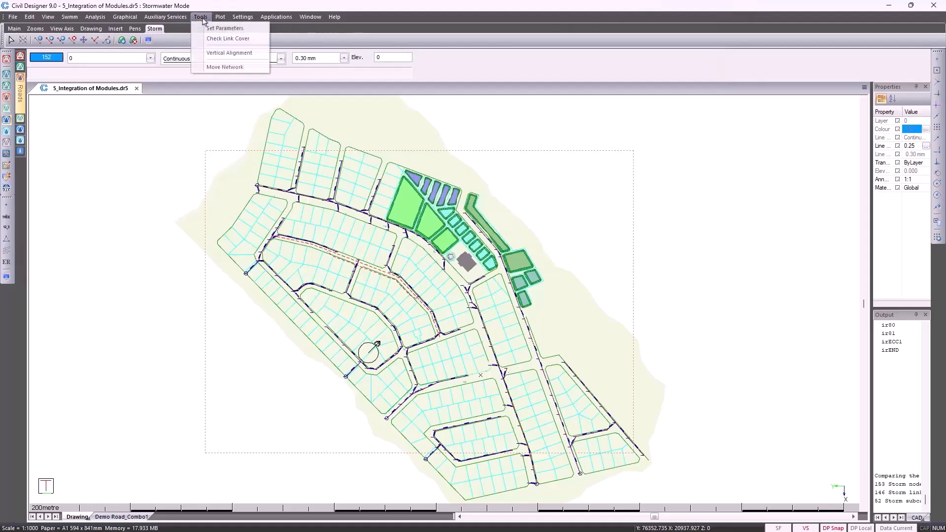
{"action": "left_click", "coordinate": [216, 52]}
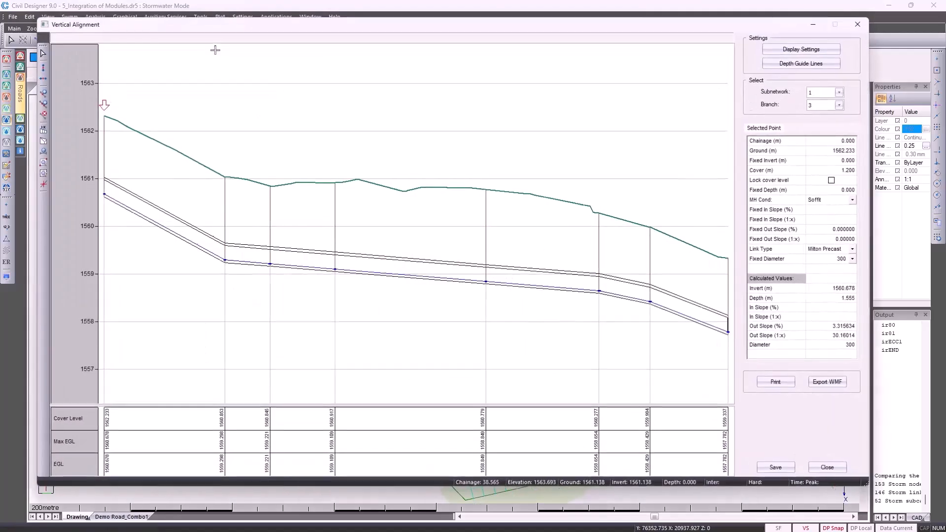
{"action": "left_click", "coordinate": [828, 106]}
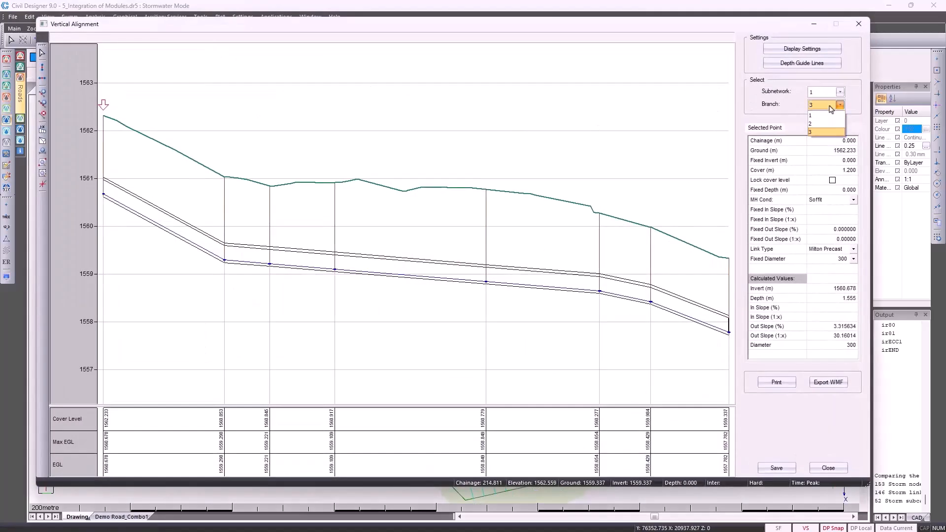
{"action": "scroll", "coordinate": [831, 109], "scroll_direction": "up", "scroll_amount": 1}
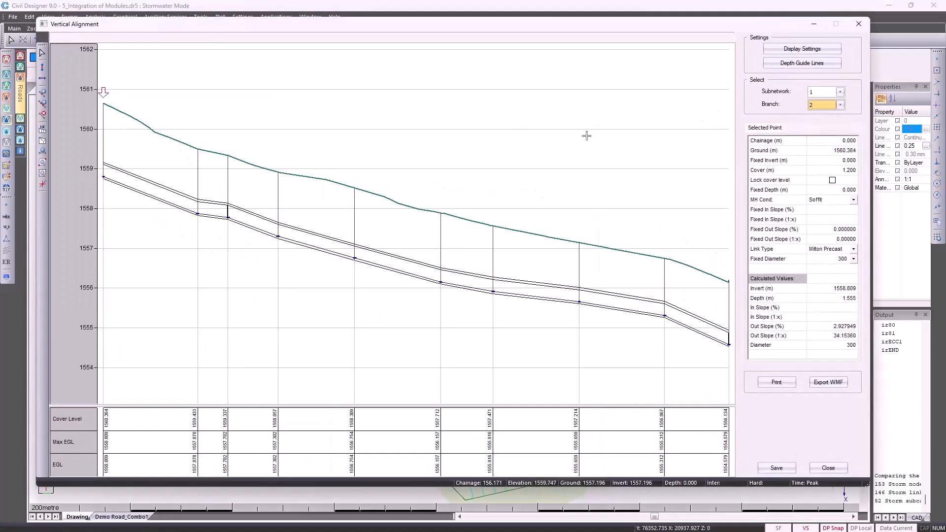
Interpolate the invert levels of branch 2 from its third node to its second-to-last node
{"action": "left_click", "coordinate": [44, 142]}
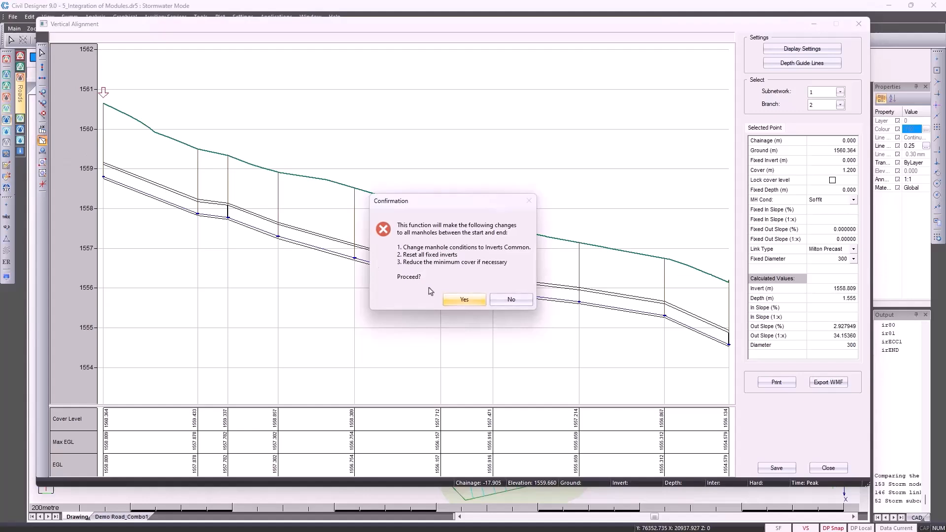
{"action": "left_click", "coordinate": [463, 300]}
{"action": "left_click", "coordinate": [228, 219]}
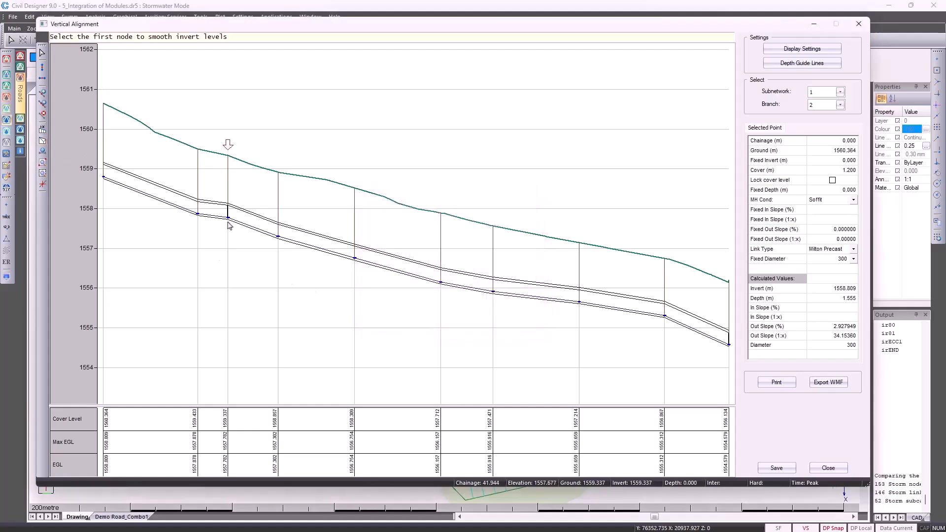
{"action": "left_click", "coordinate": [664, 321]}
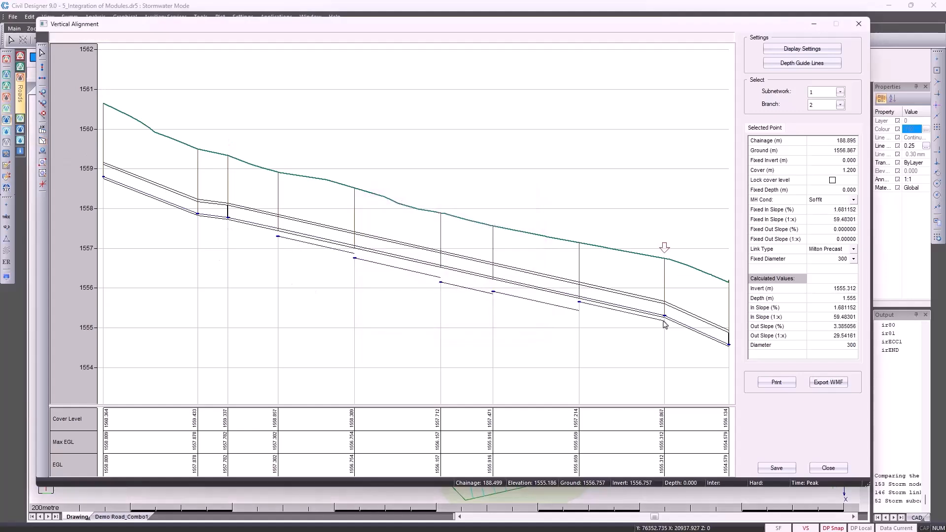
Review the display settings of the longitudinal section, accept them and close the vertical alignment without saving the modified section
{"action": "left_click", "coordinate": [792, 49]}
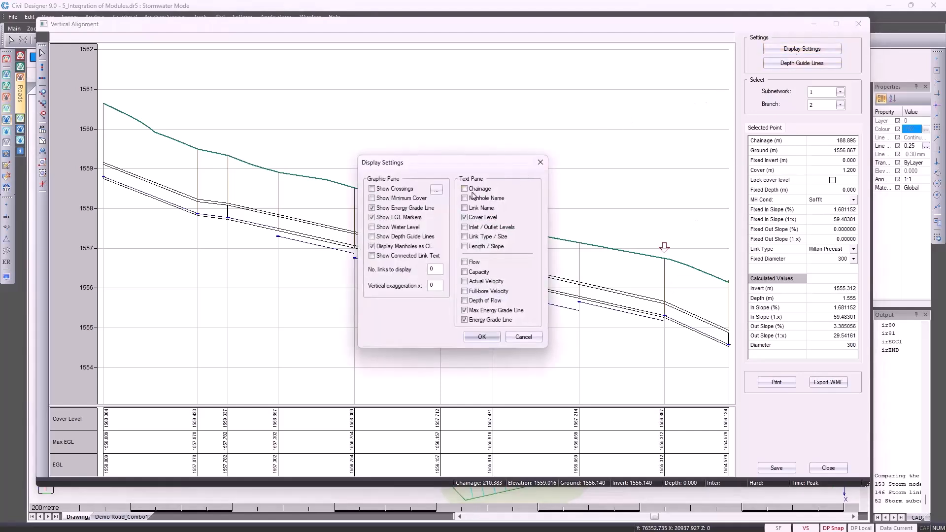
{"action": "left_click", "coordinate": [474, 337]}
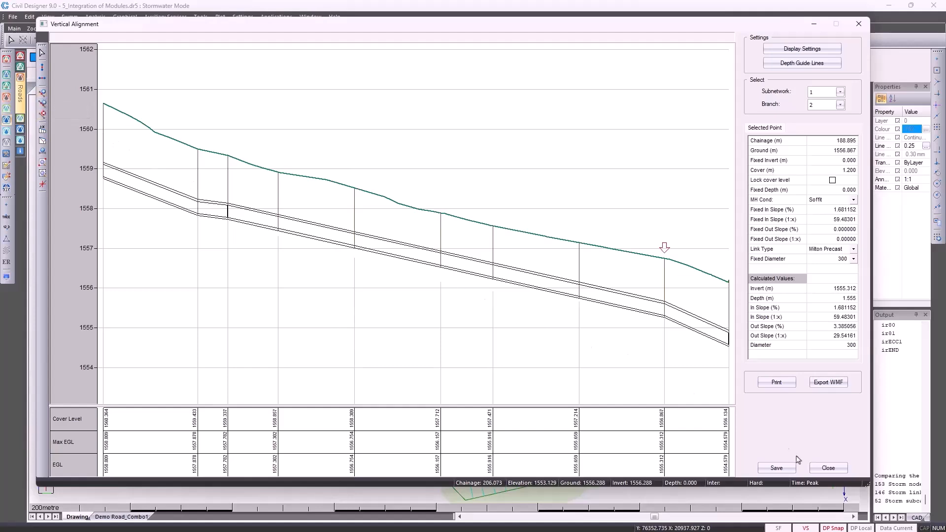
{"action": "left_click", "coordinate": [819, 469]}
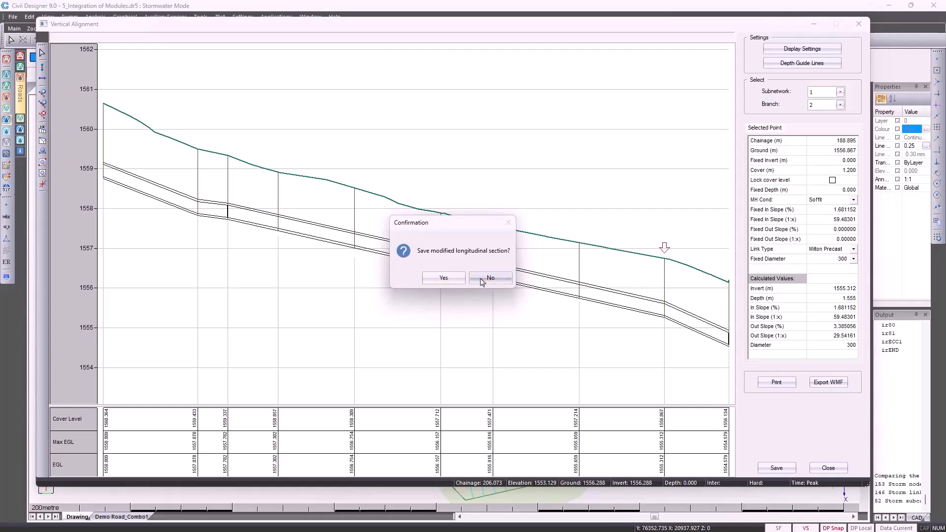
{"action": "left_click", "coordinate": [483, 281]}
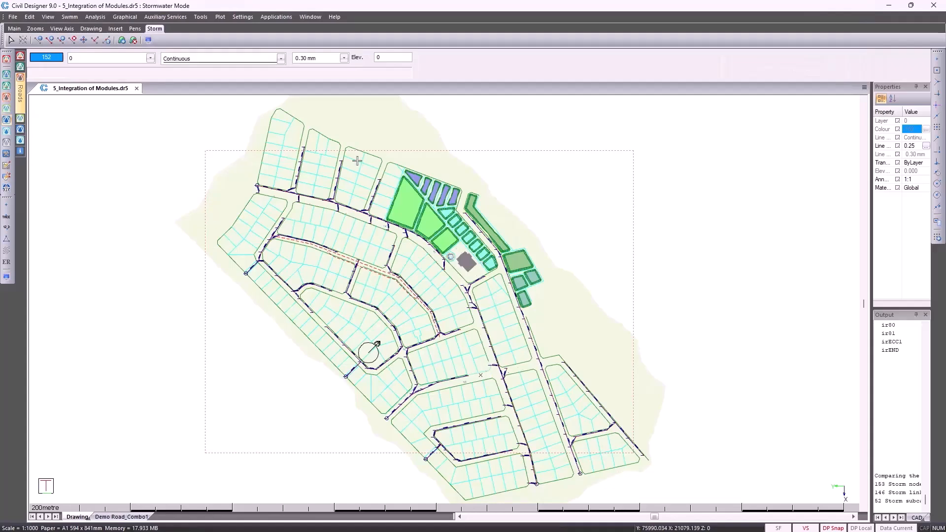
Review the service clash settings between sewer and stormwater with 0.150 m clearance and close them without running the check
{"action": "left_click", "coordinate": [165, 17]}
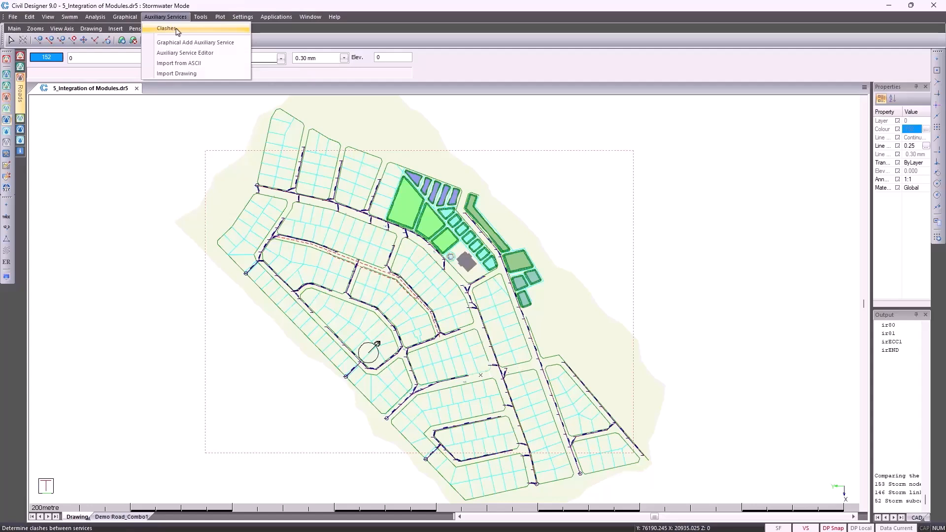
{"action": "left_click", "coordinate": [177, 29]}
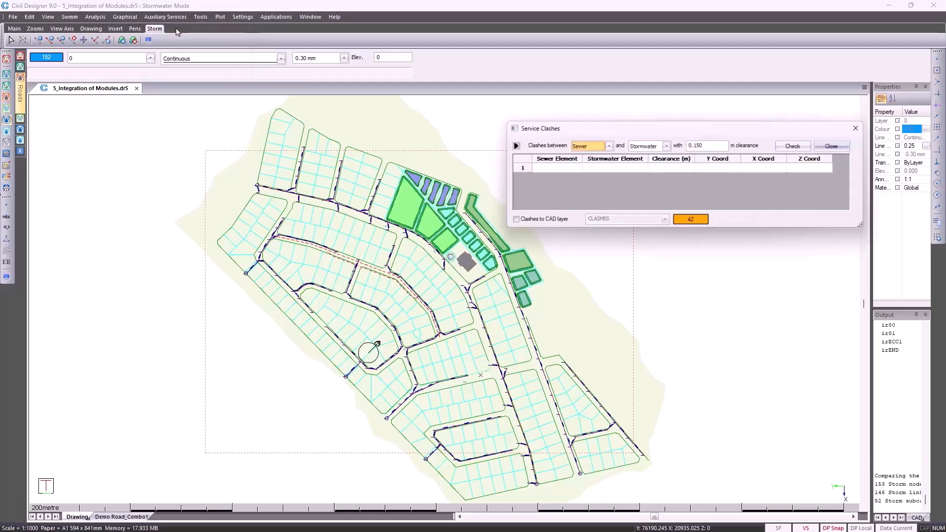
{"action": "left_click", "coordinate": [837, 146]}
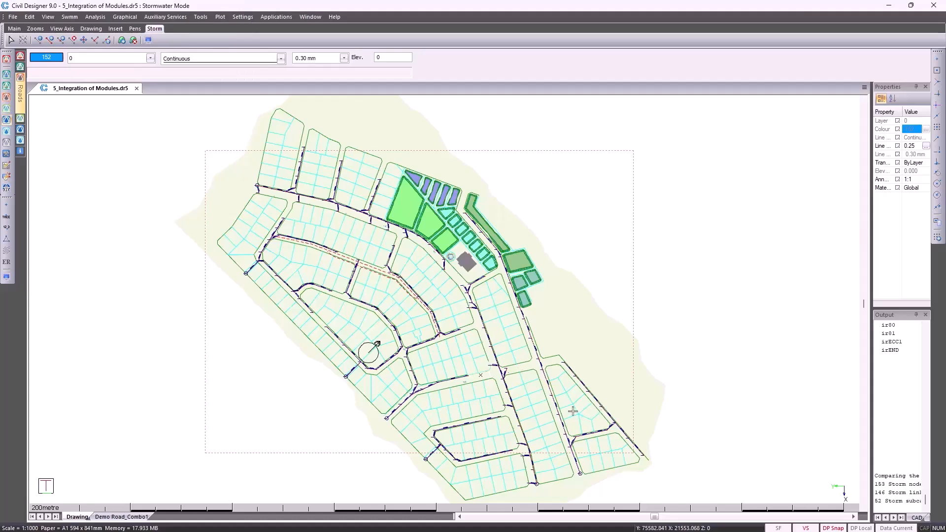
Mark all stormwater links upstream of the southeastern outlet, replacing the existing marked entities
{"action": "scroll", "coordinate": [573, 411], "scroll_direction": "up", "scroll_amount": 3}
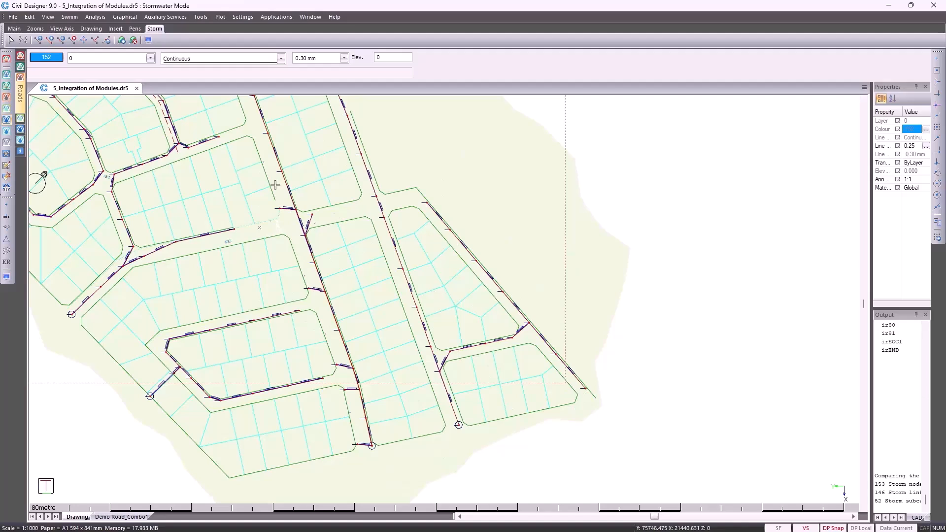
{"action": "left_click", "coordinate": [125, 19]}
{"action": "mouse_move", "coordinate": [207, 53]}
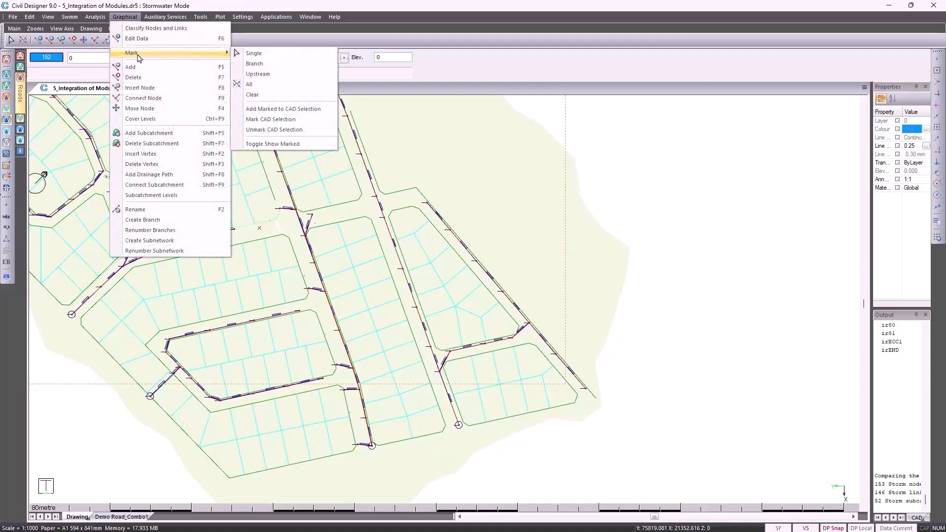
{"action": "left_click", "coordinate": [256, 74]}
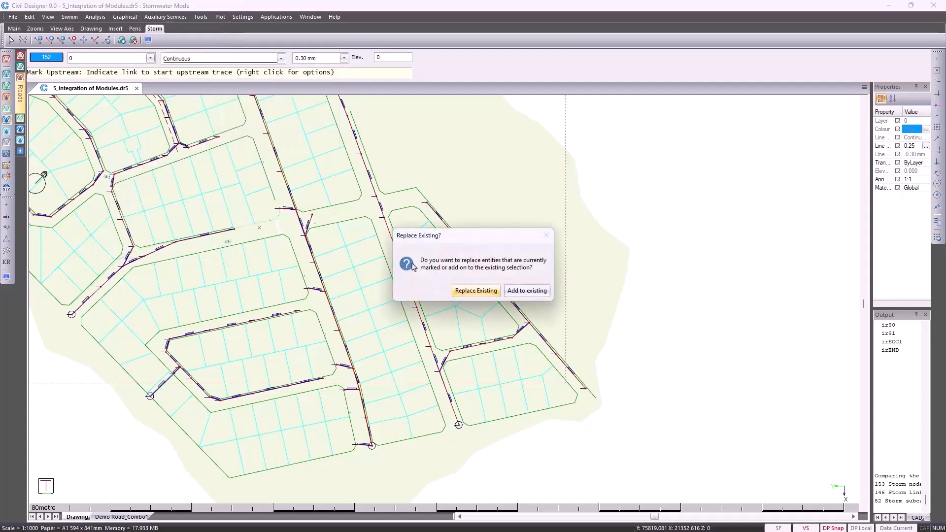
{"action": "left_click", "coordinate": [477, 295]}
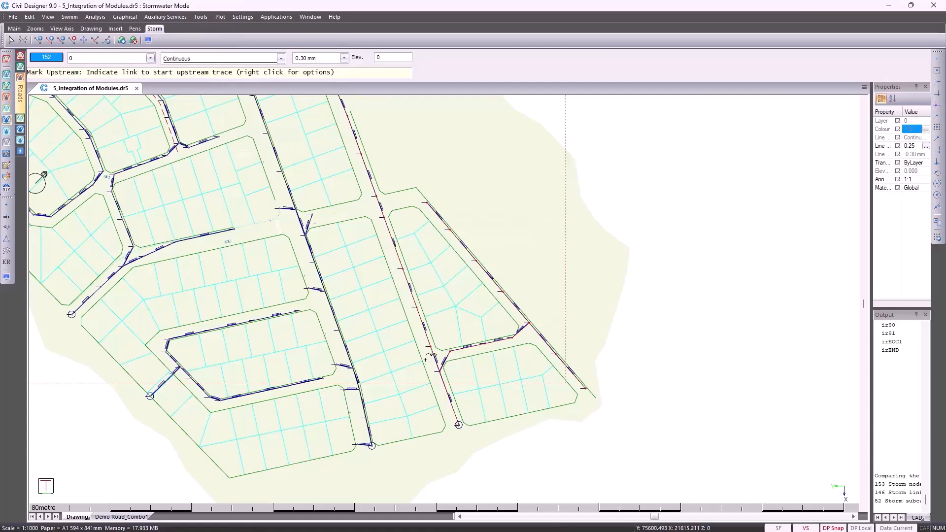
{"action": "scroll", "coordinate": [493, 322], "scroll_direction": "down", "scroll_amount": 3}
{"action": "right_click", "coordinate": [491, 207]}
{"action": "left_click", "coordinate": [500, 219]}
{"action": "key", "text": "Home"}
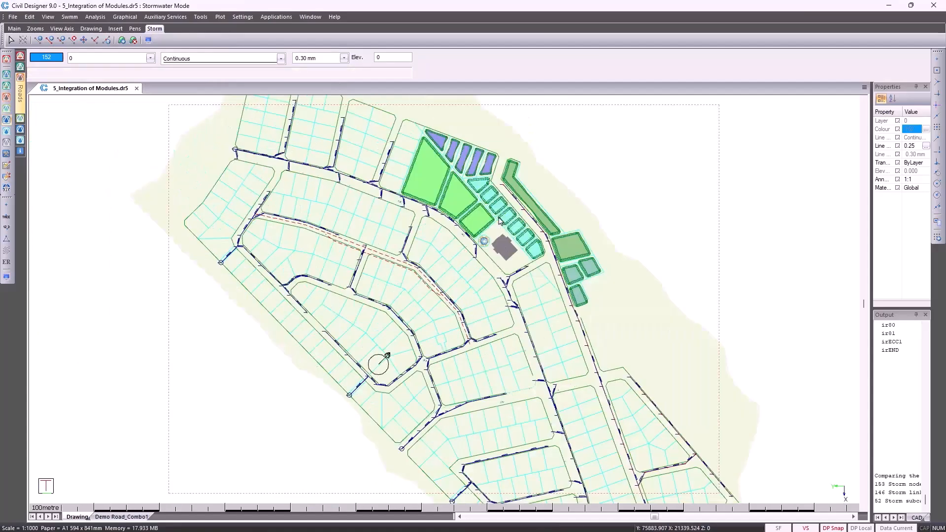
Start a plot with the Storm Composite Longsection.sh9 sheet file, accepting size A0 and the graphically marked long-section at scales 450 and 100
{"action": "left_click", "coordinate": [220, 17]}
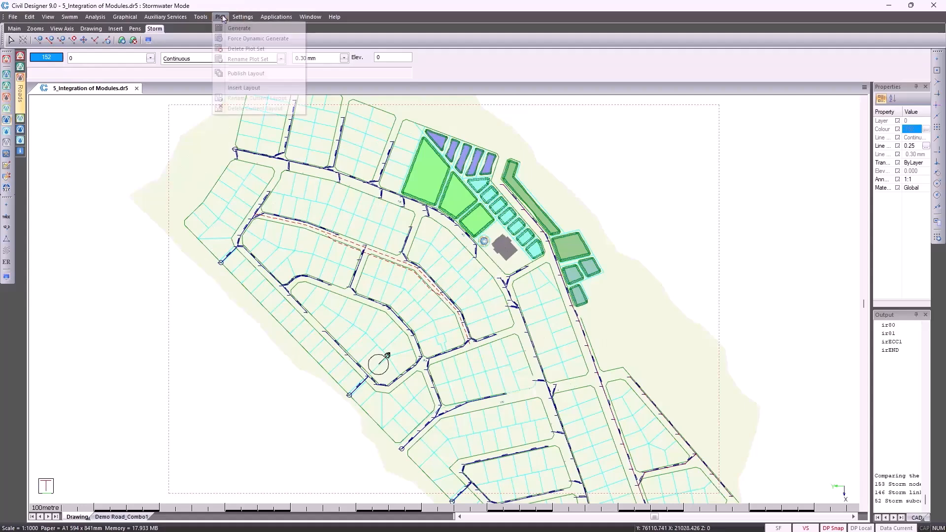
{"action": "left_click", "coordinate": [238, 28]}
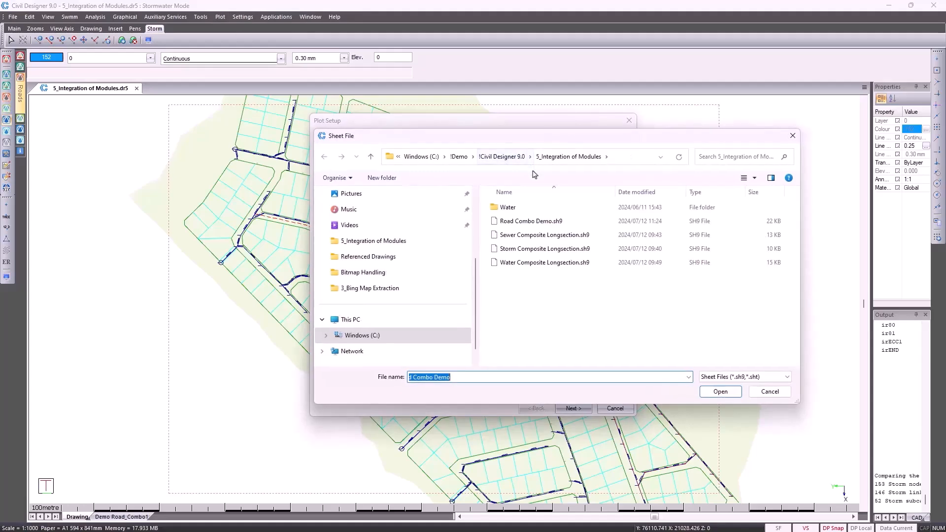
{"action": "double_click", "coordinate": [546, 249]}
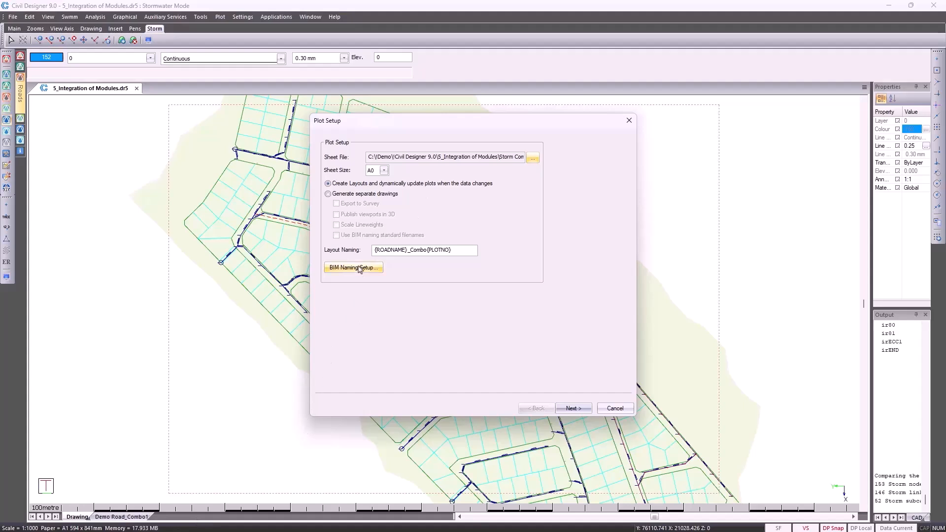
{"action": "left_click", "coordinate": [574, 408]}
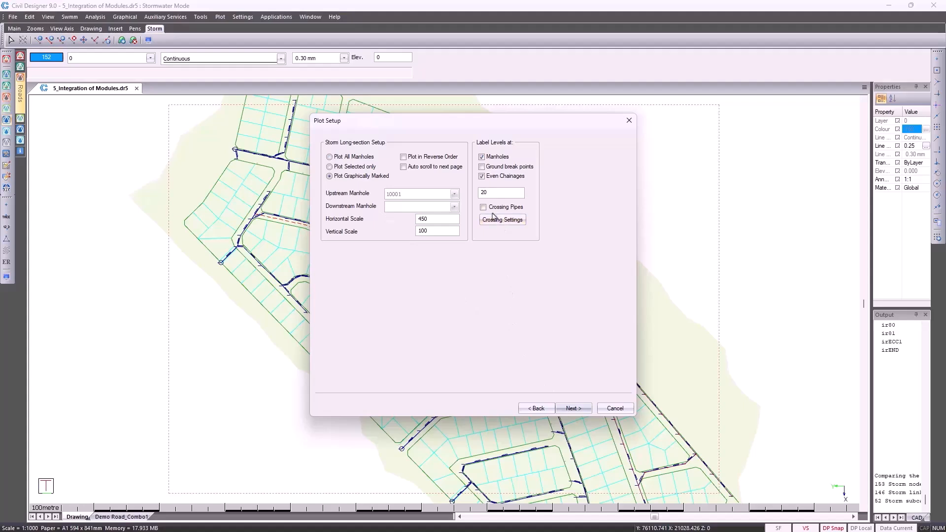
{"action": "left_click", "coordinate": [572, 410]}
{"action": "left_click", "coordinate": [571, 410]}
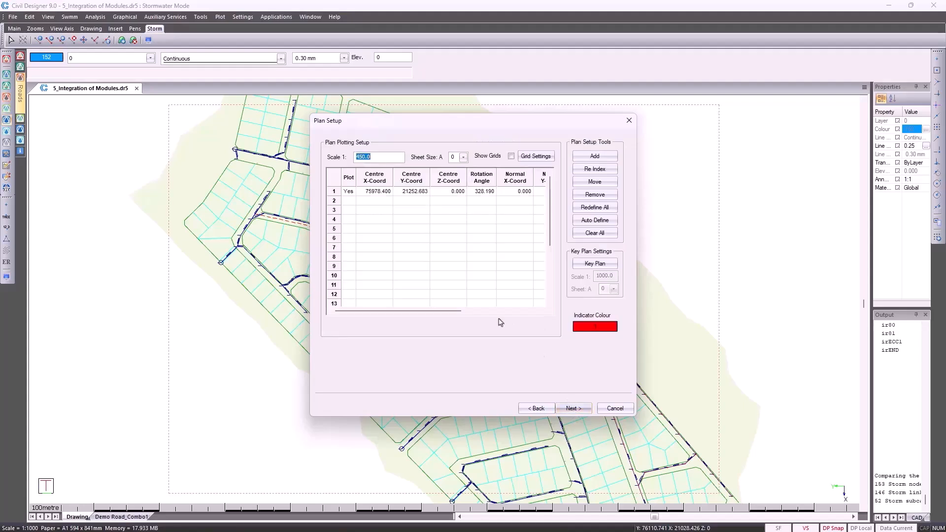
Redefine the plan plot at scale 1:1000 along the eastern road, rotated about 292°, and generate the composite layout with the storm list
{"action": "type", "text": "1000"}
{"action": "left_click", "coordinate": [593, 233]}
{"action": "left_click", "coordinate": [479, 293]}
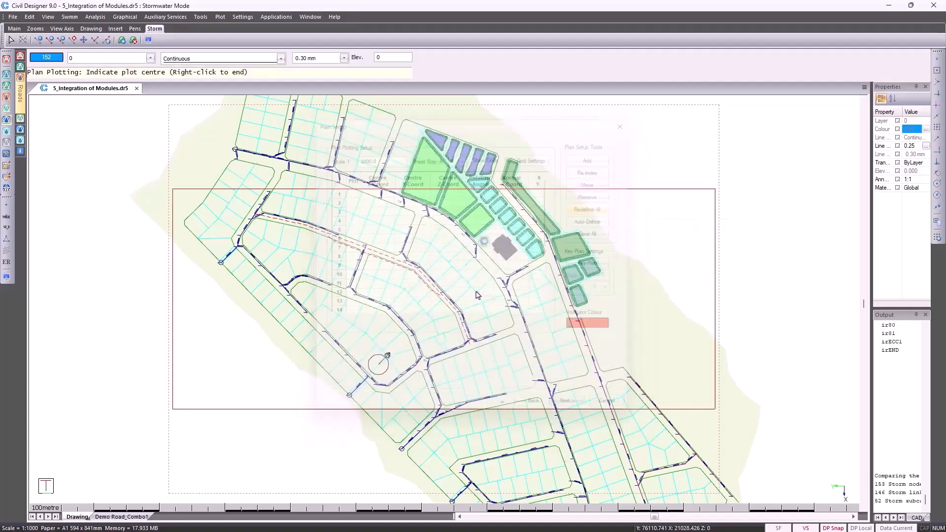
{"action": "left_click", "coordinate": [576, 308]}
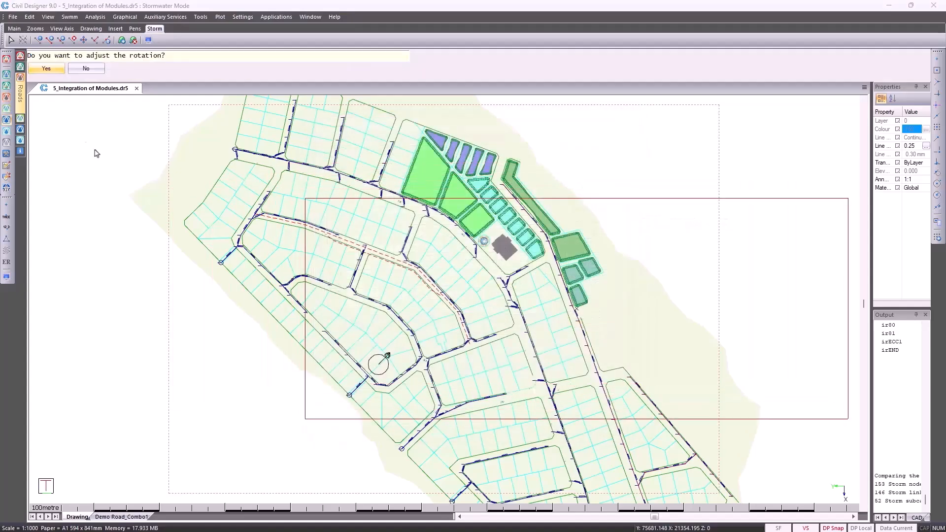
{"action": "left_click", "coordinate": [54, 74]}
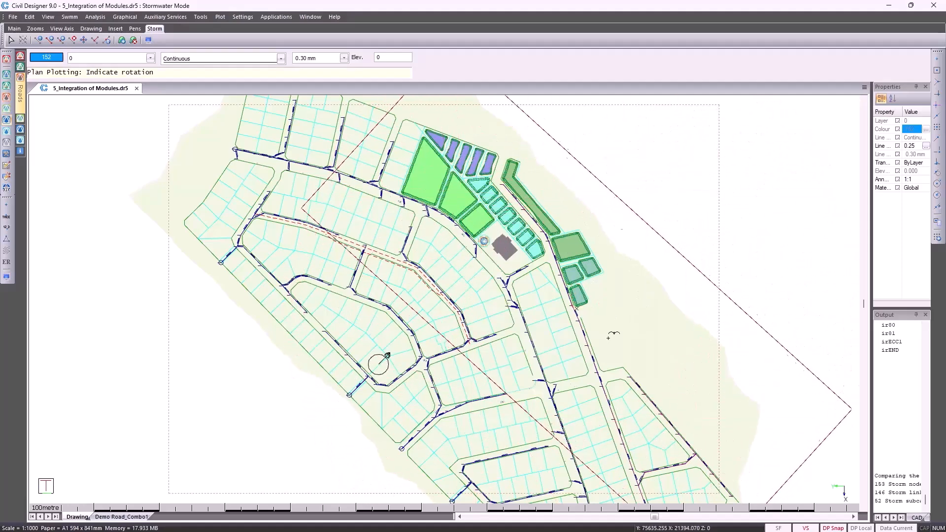
{"action": "left_click", "coordinate": [600, 365]}
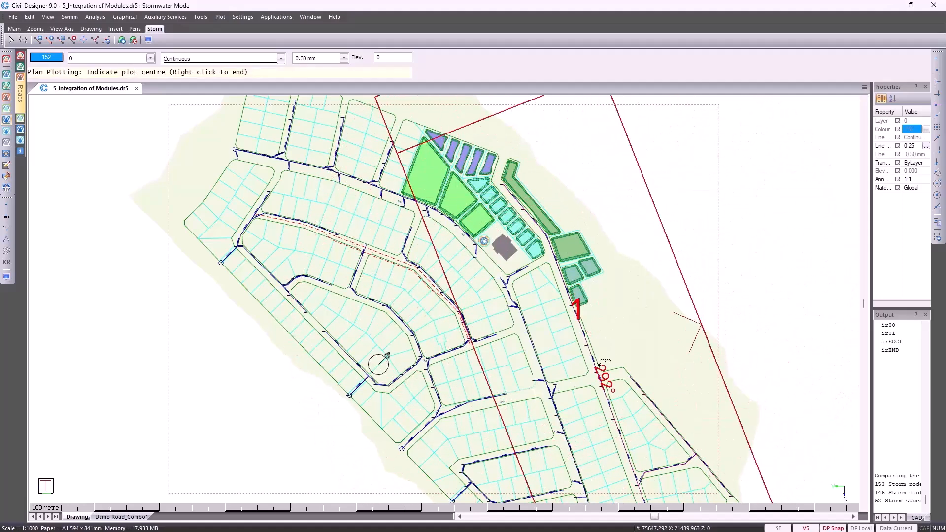
{"action": "right_click", "coordinate": [600, 365]}
{"action": "left_click", "coordinate": [607, 371]}
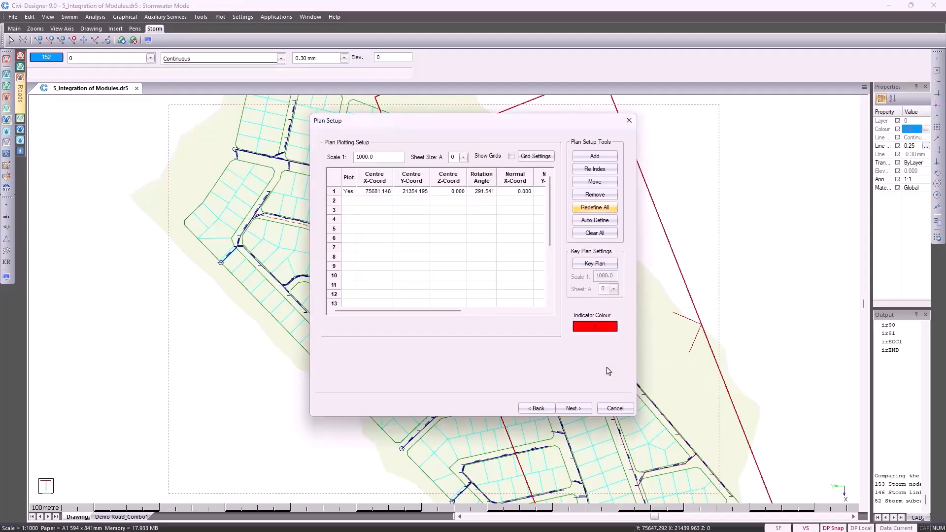
{"action": "left_click", "coordinate": [575, 409]}
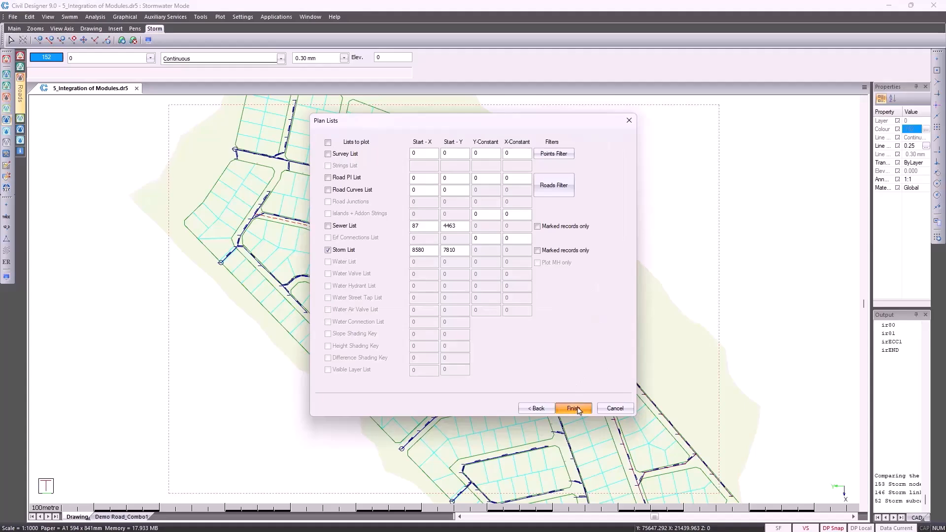
{"action": "left_click", "coordinate": [574, 409]}
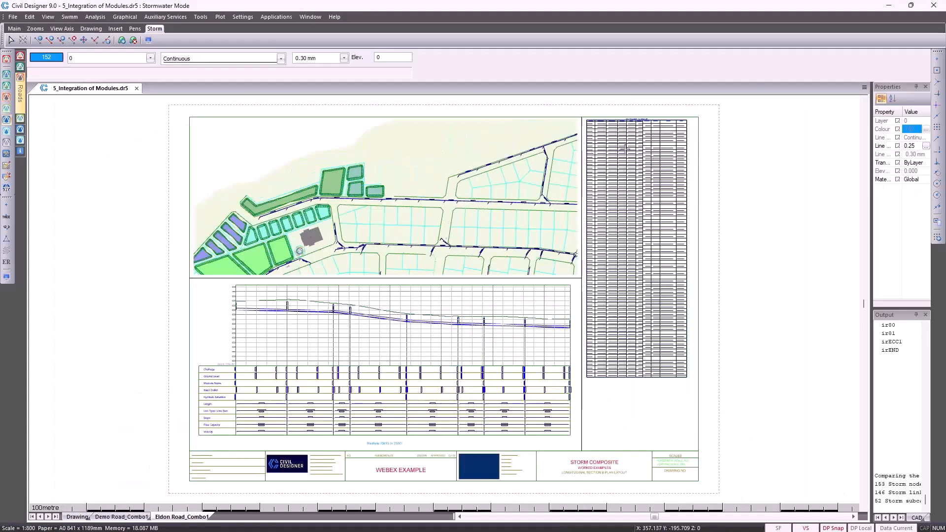
Examine the stormwater schedule and the long-section data table on the generated composite layout
{"action": "scroll", "coordinate": [624, 149], "scroll_direction": "up", "scroll_amount": 4}
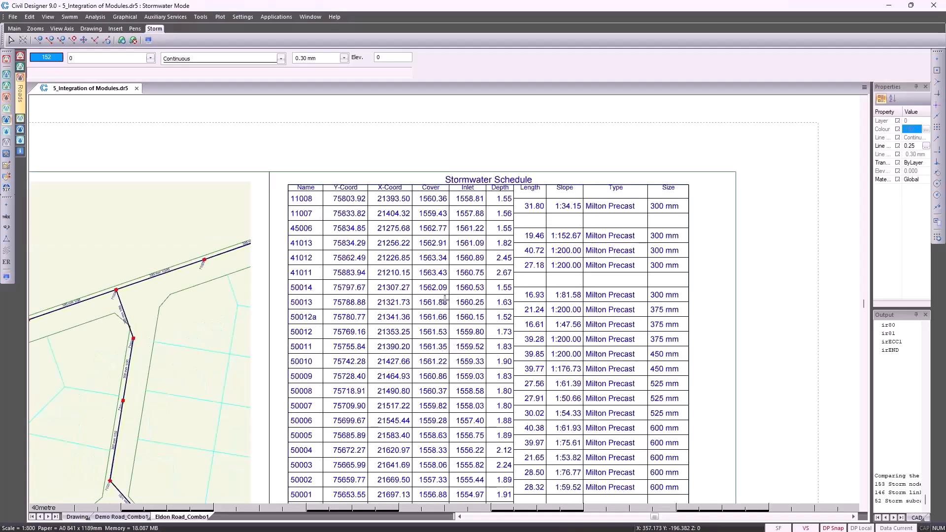
{"action": "scroll", "coordinate": [445, 300], "scroll_direction": "down", "scroll_amount": 4}
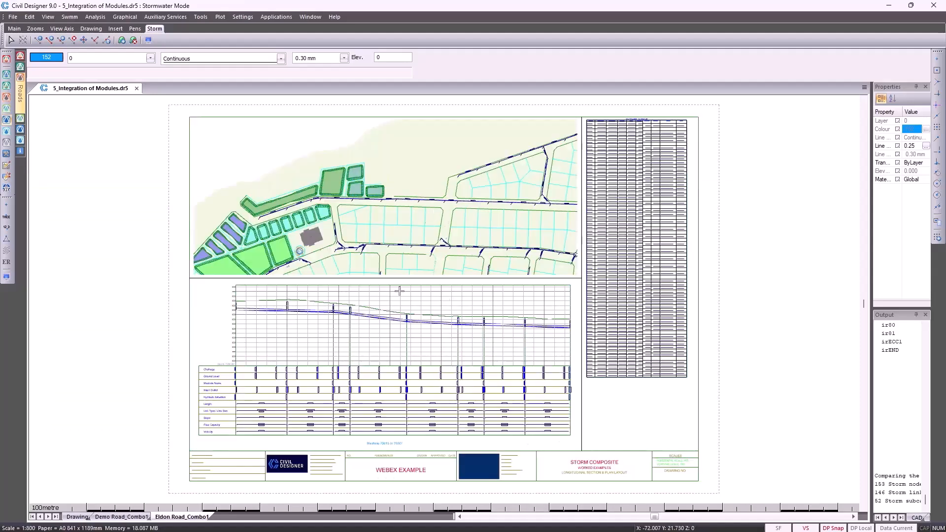
{"action": "scroll", "coordinate": [238, 400], "scroll_direction": "up", "scroll_amount": 3}
{"action": "scroll", "coordinate": [454, 298], "scroll_direction": "up", "scroll_amount": 2}
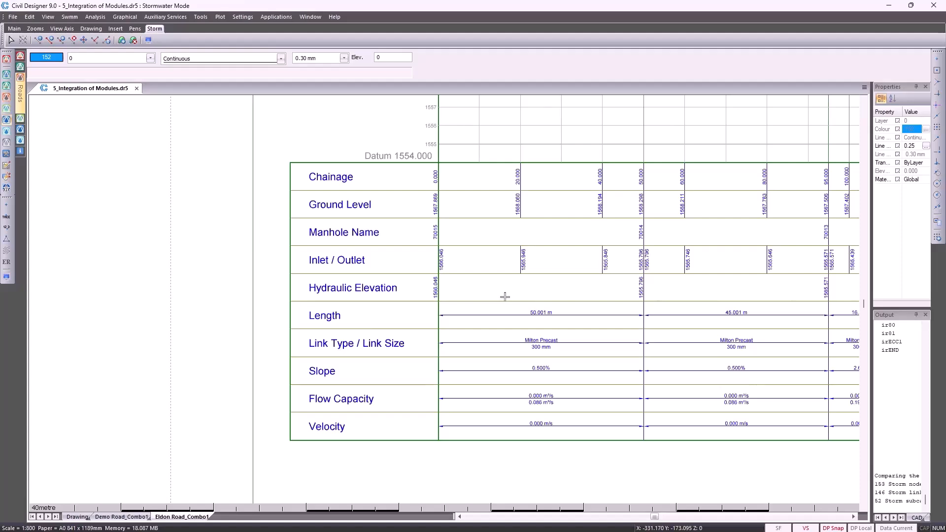
{"action": "middle_click", "coordinate": [505, 297]}
{"action": "middle_click", "coordinate": [505, 298]}
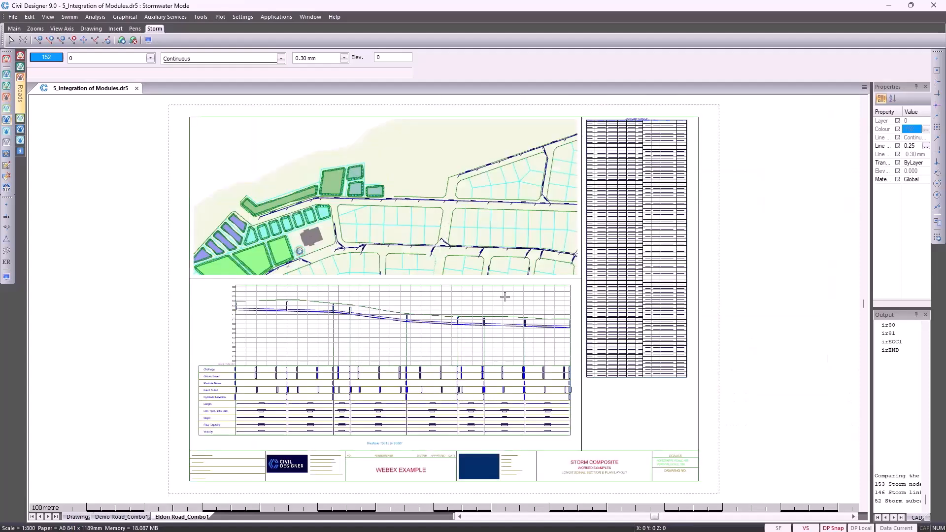